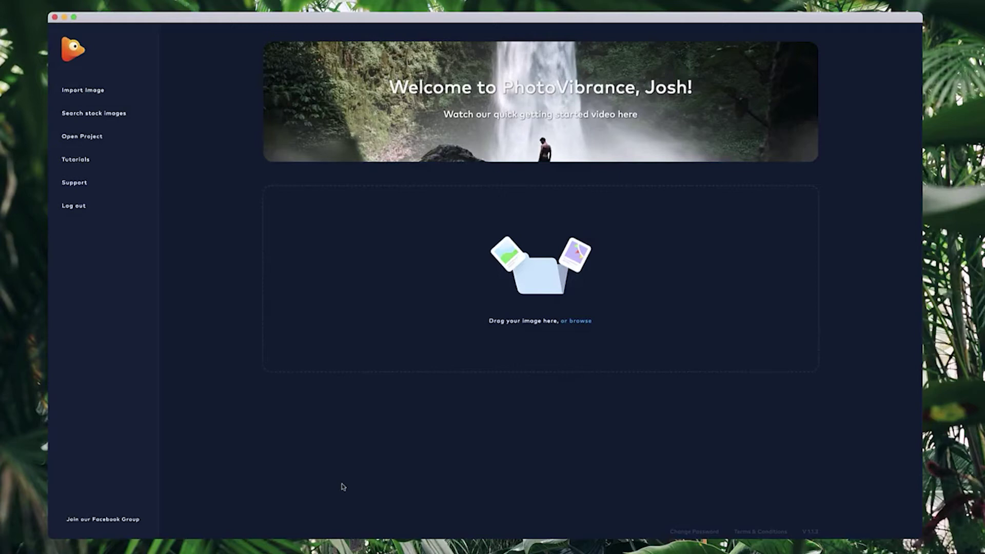
# Search the Pexels stock images for "stars"
pyautogui.click(127, 115)
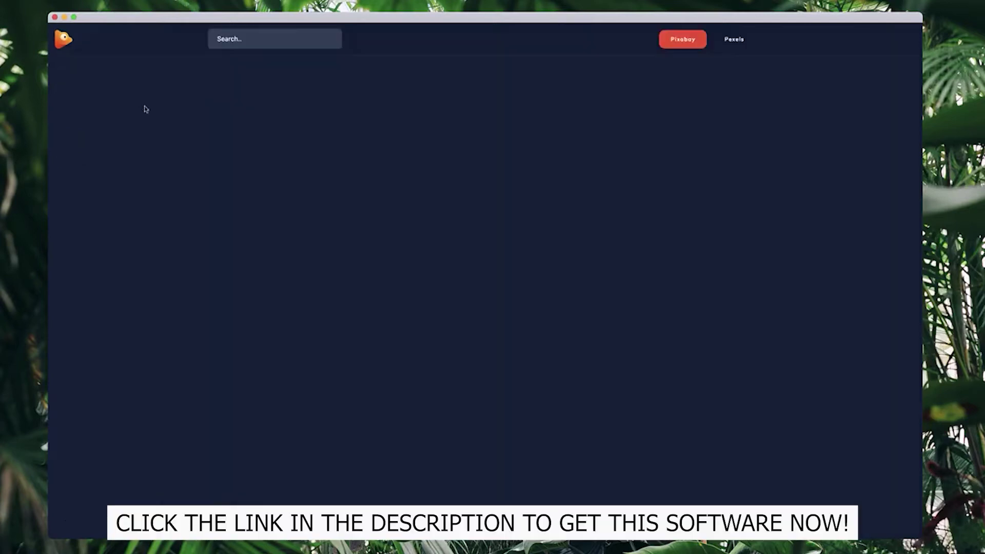
pyautogui.click(249, 39)
pyautogui.write('stars')
pyautogui.press('Return')
pyautogui.click(742, 34)
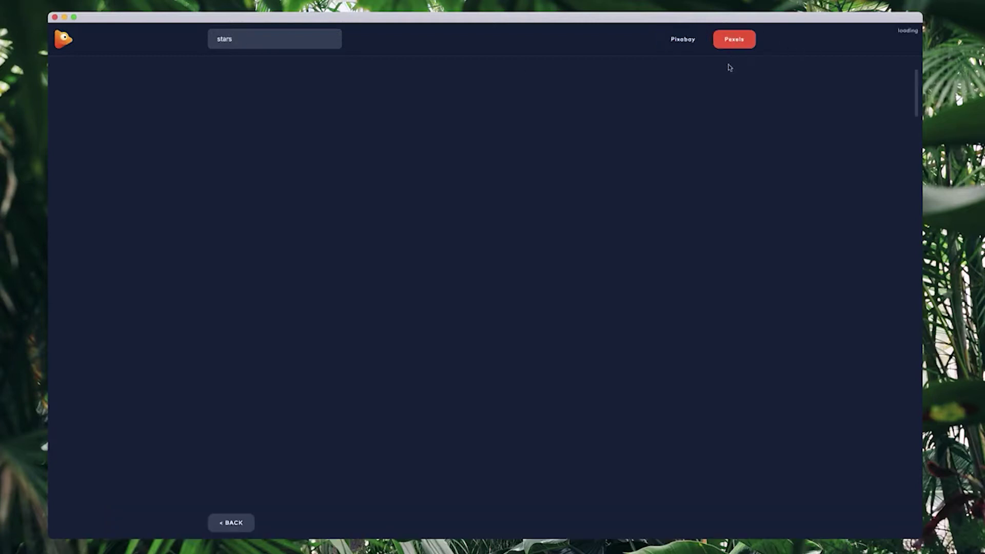
# Import the stock photo of a desert campfire under a night sky as a 3D Parallax project
pyautogui.scroll(-10, 816, 222)
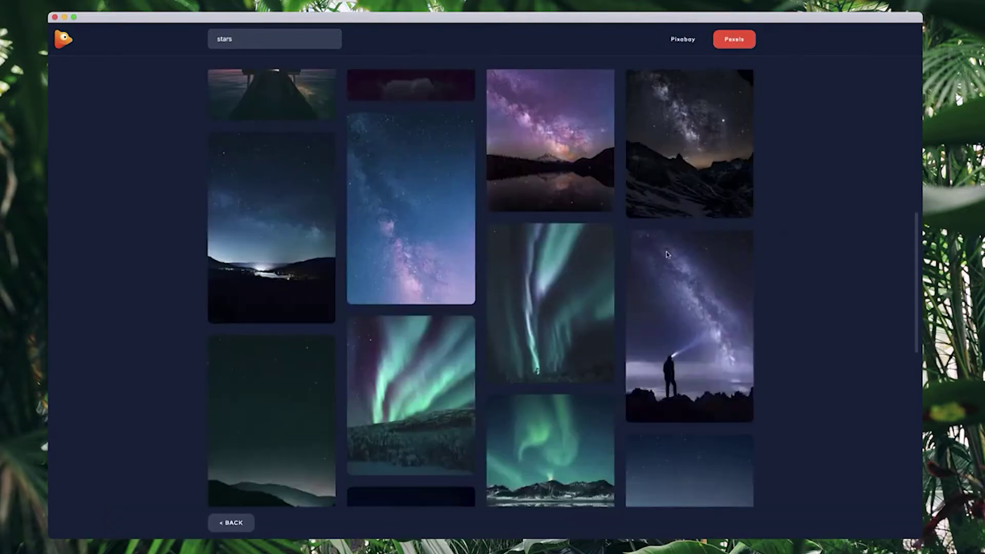
pyautogui.scroll(-5, 688, 287)
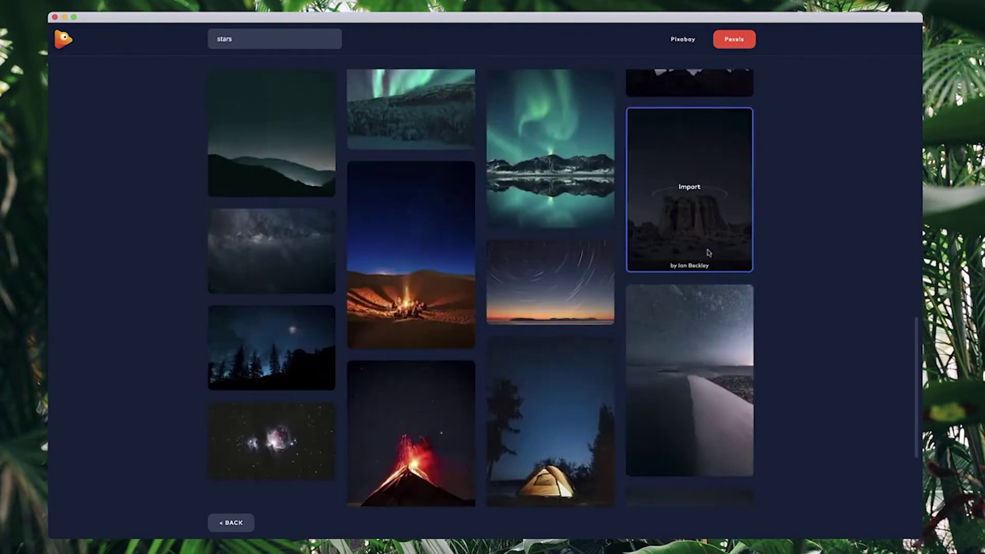
pyautogui.click(423, 256)
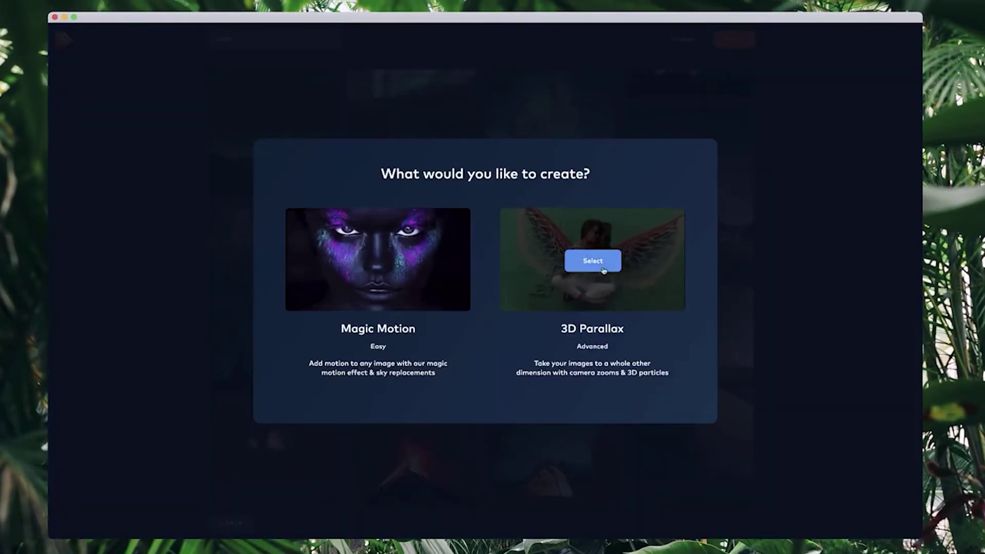
pyautogui.click(594, 262)
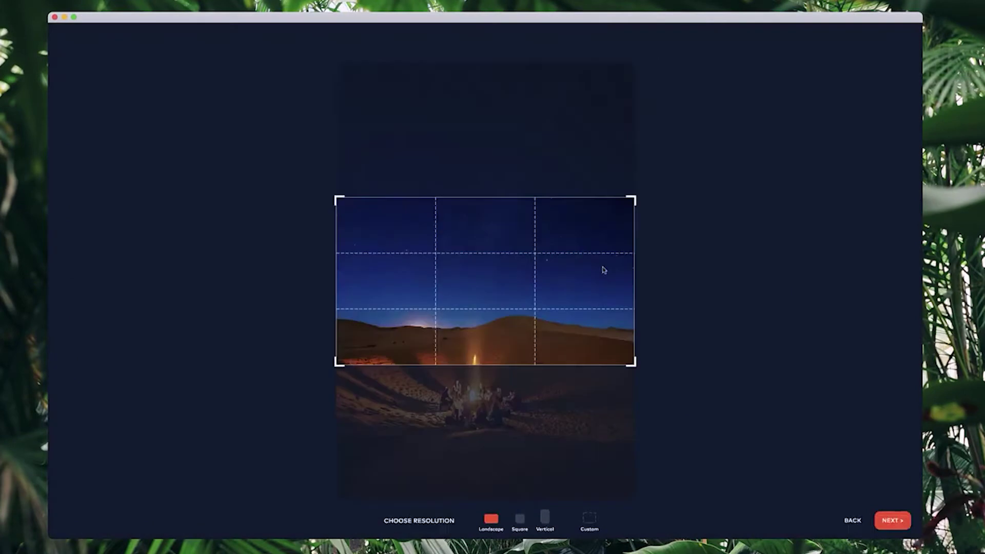
# Crop the photo to a Square area of starry sky and proceed to the editor without cutting out objects or cloning the background
pyautogui.click(520, 519)
pyautogui.moveTo(636, 432); pyautogui.dragTo(562, 262)
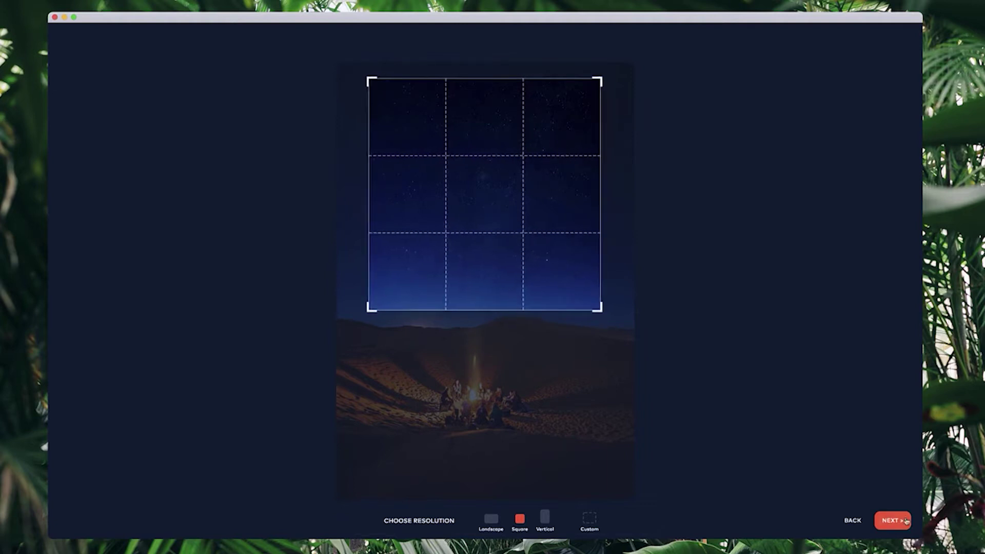
pyautogui.click(906, 521)
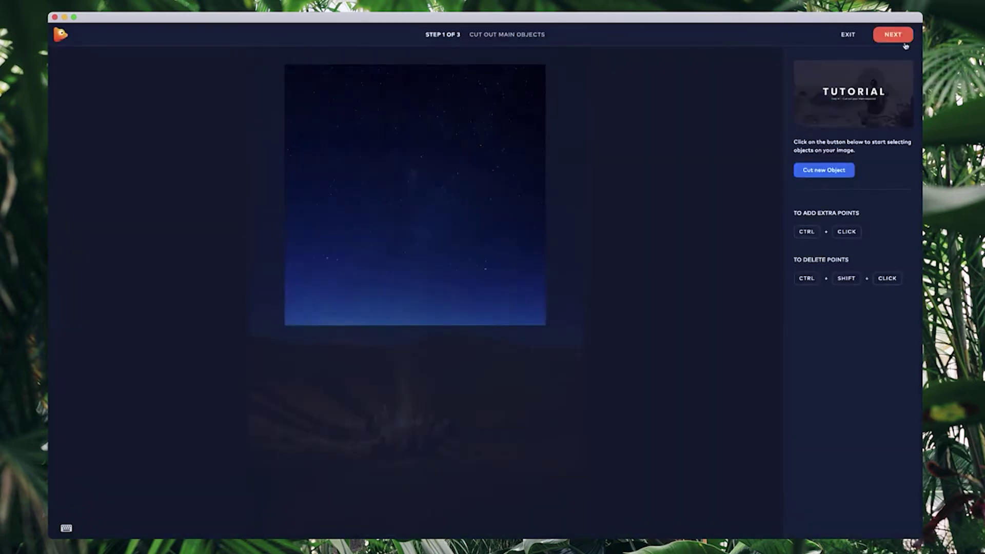
pyautogui.click(897, 36)
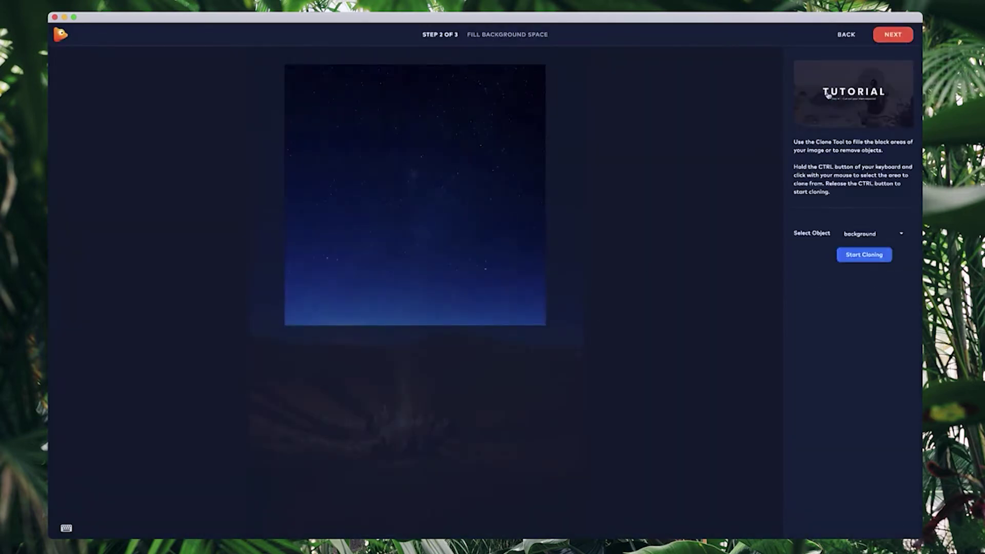
pyautogui.click(897, 37)
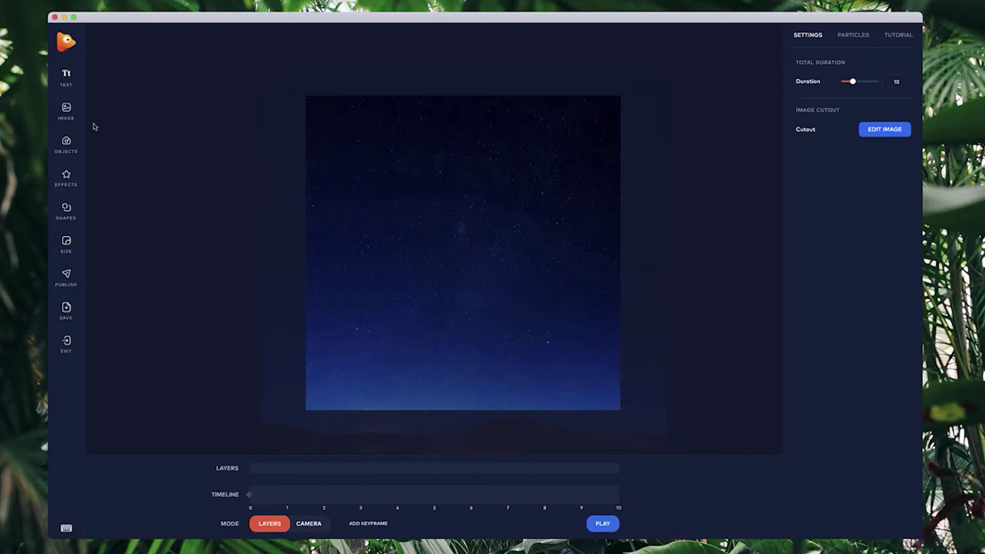
# Add the Boxshot-CS.png image from Downloads, shrink it to about two thirds of the canvas width and centre it
pyautogui.click(68, 113)
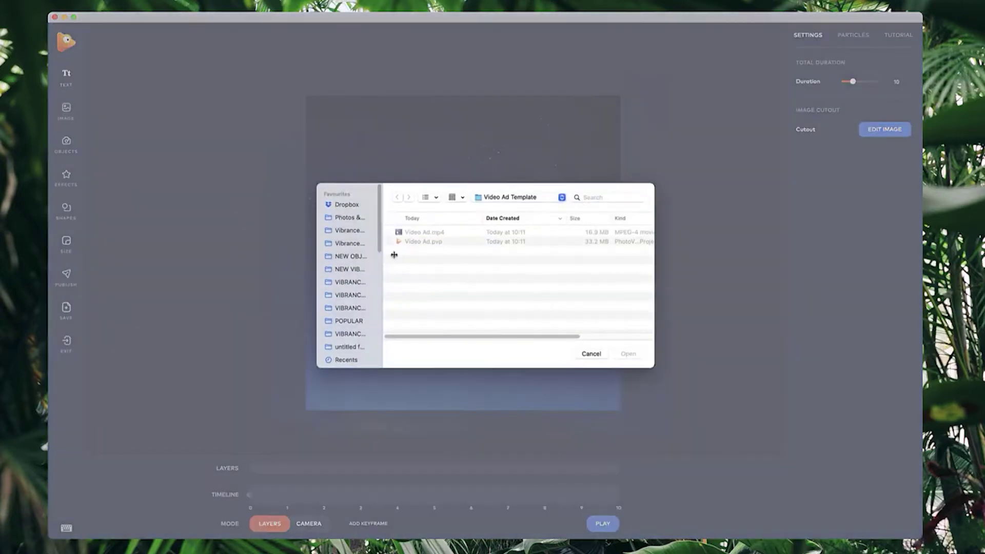
pyautogui.scroll(-3, 362, 327)
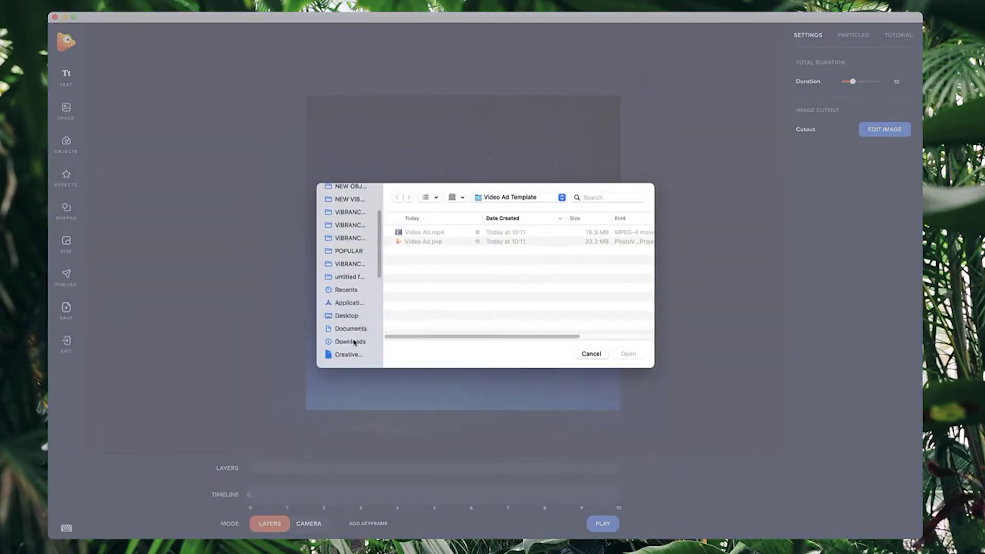
pyautogui.click(354, 341)
pyautogui.click(436, 231)
pyautogui.doubleClick(436, 233)
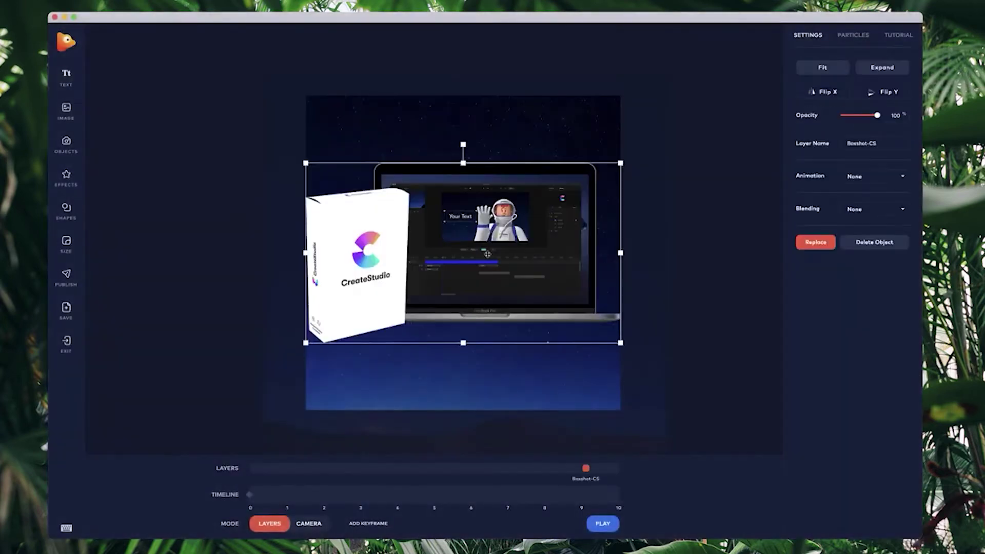
pyautogui.moveTo(618, 167); pyautogui.dragTo(513, 213)
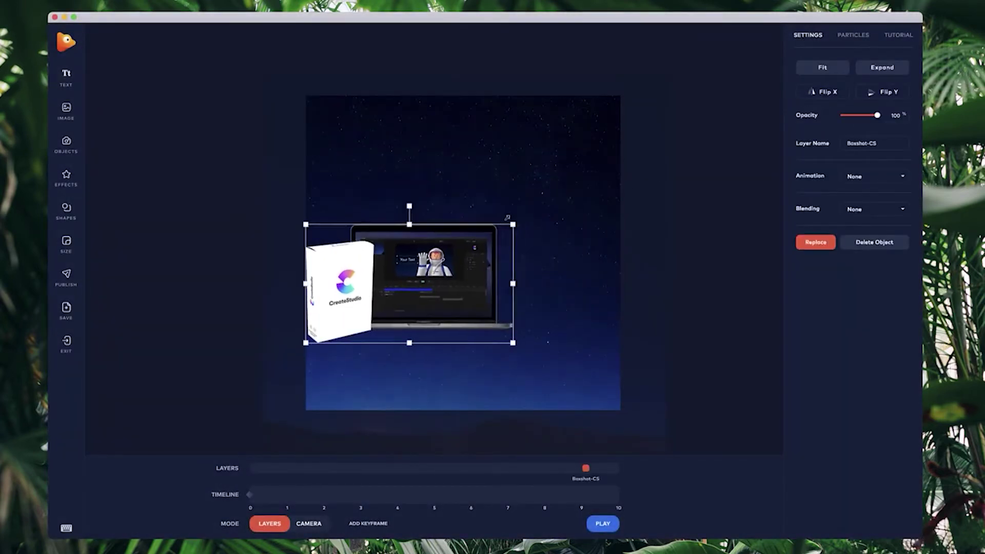
pyautogui.moveTo(437, 277); pyautogui.dragTo(485, 269)
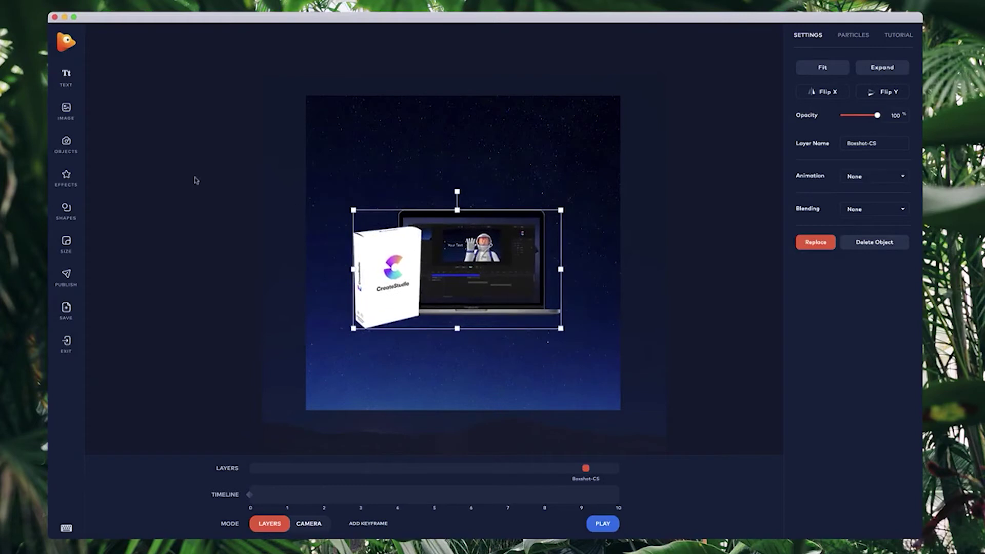
# Add a text layer reading "Make better videos, faster!"
pyautogui.click(66, 77)
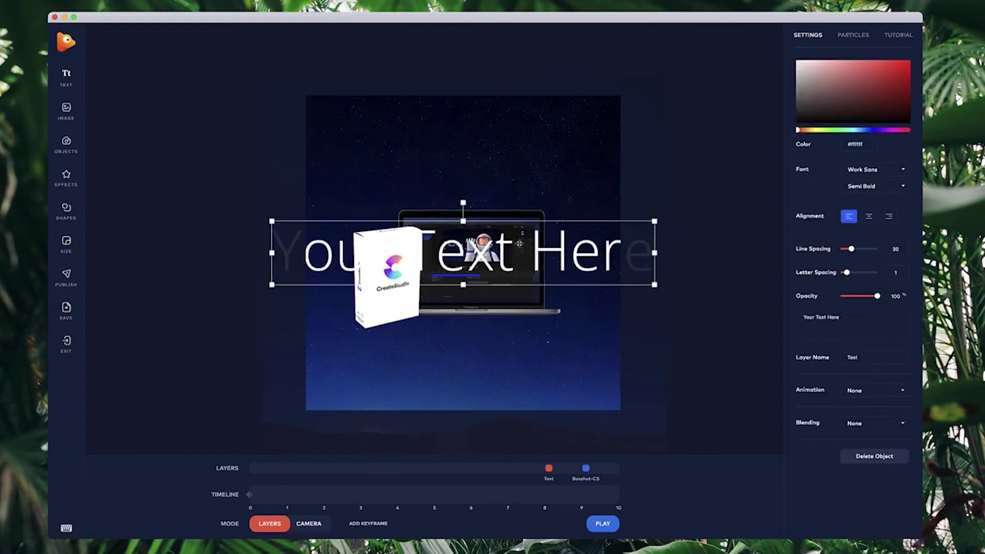
pyautogui.click(519, 243)
pyautogui.press('super+a')
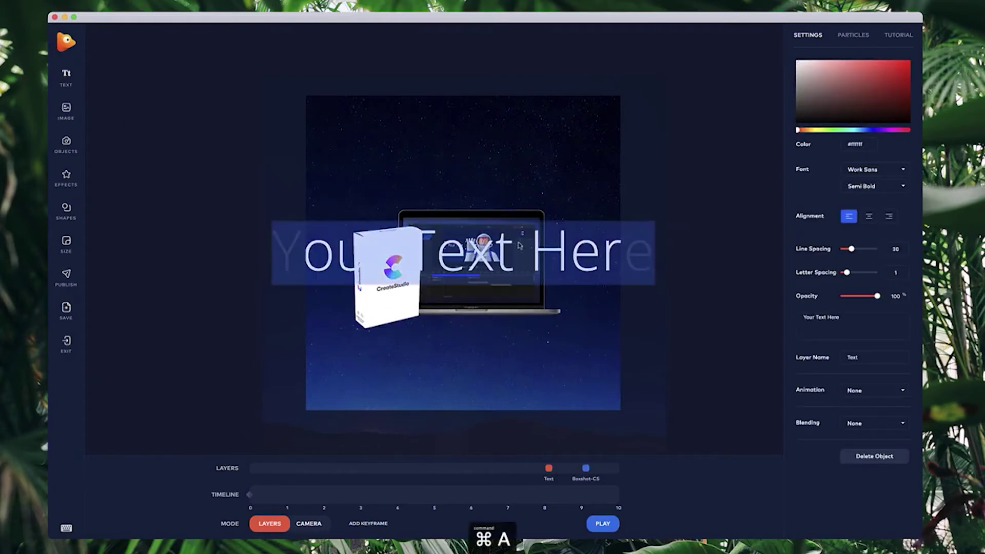
pyautogui.write('Make bet')
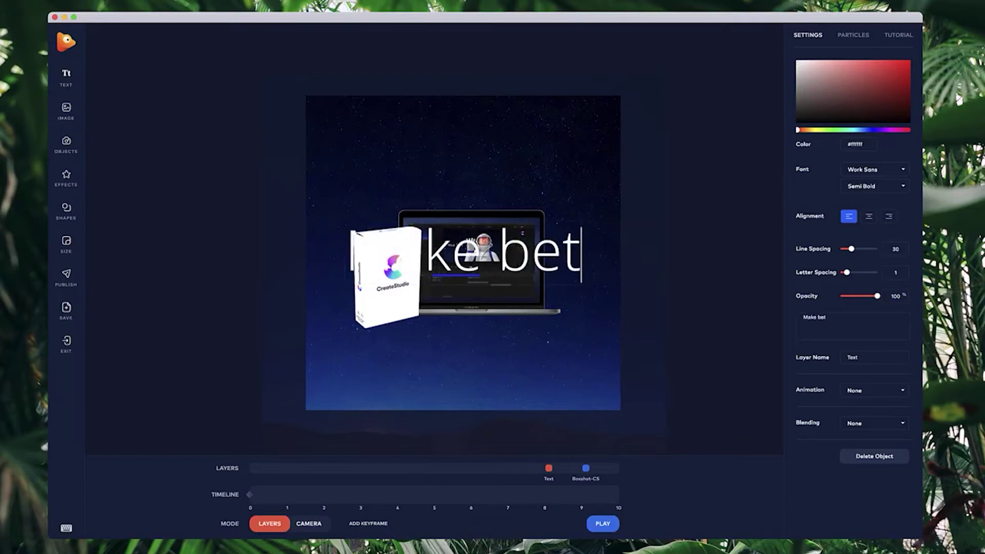
pyautogui.write('ter videos, f')
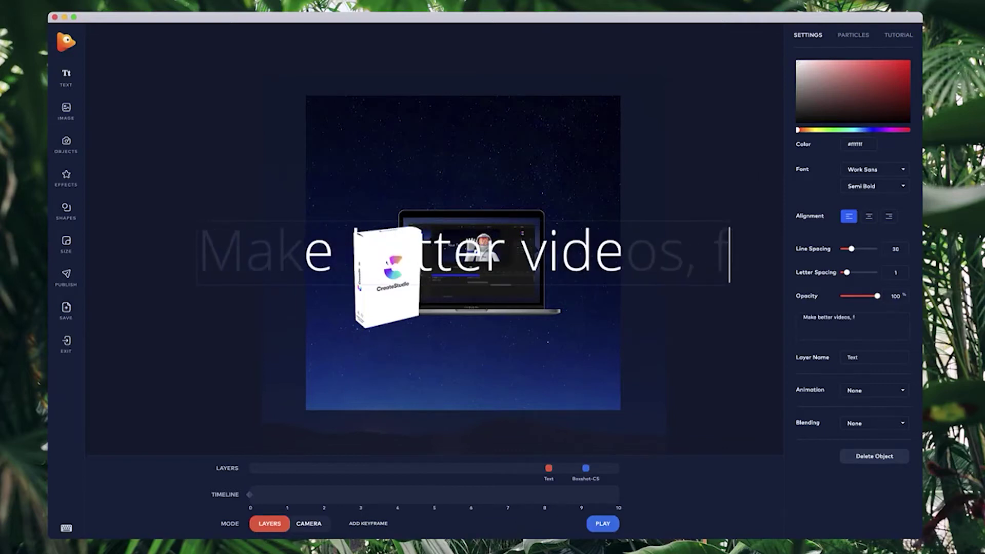
pyautogui.write('aster!')
pyautogui.click(741, 165)
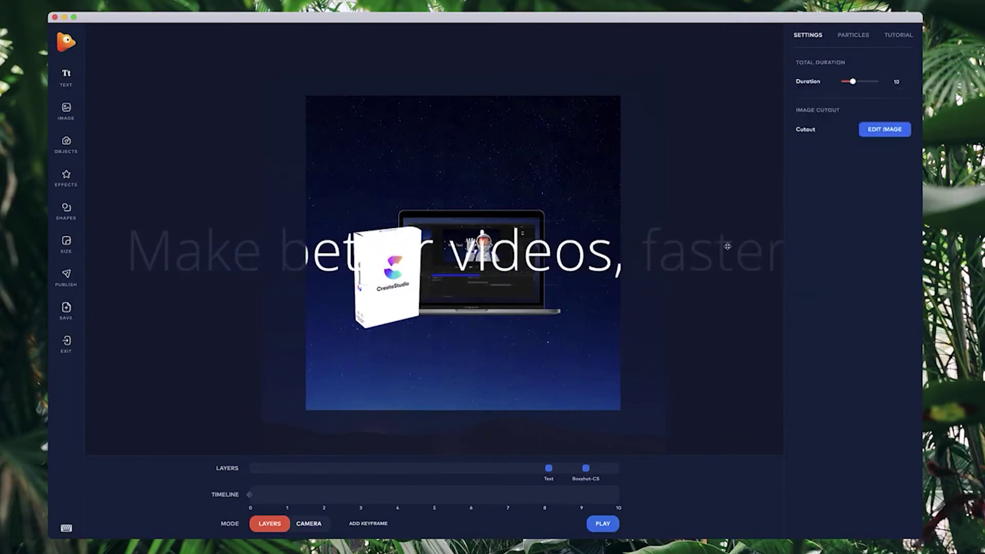
# Scale the headline down, place it above the laptop image and apply the Work Sans Semi Bold font style
pyautogui.click(765, 244)
pyautogui.moveTo(124, 222); pyautogui.dragTo(417, 180)
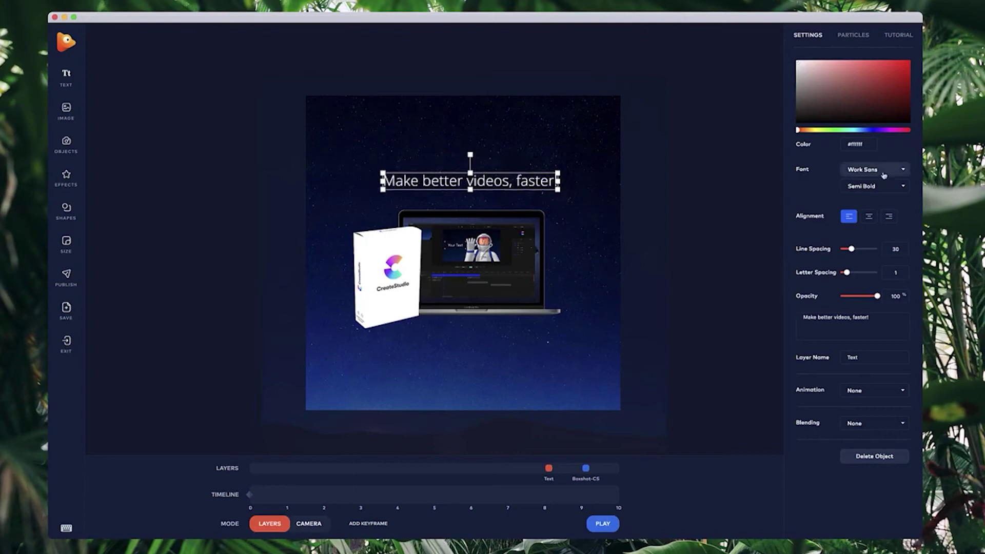
pyautogui.click(875, 186)
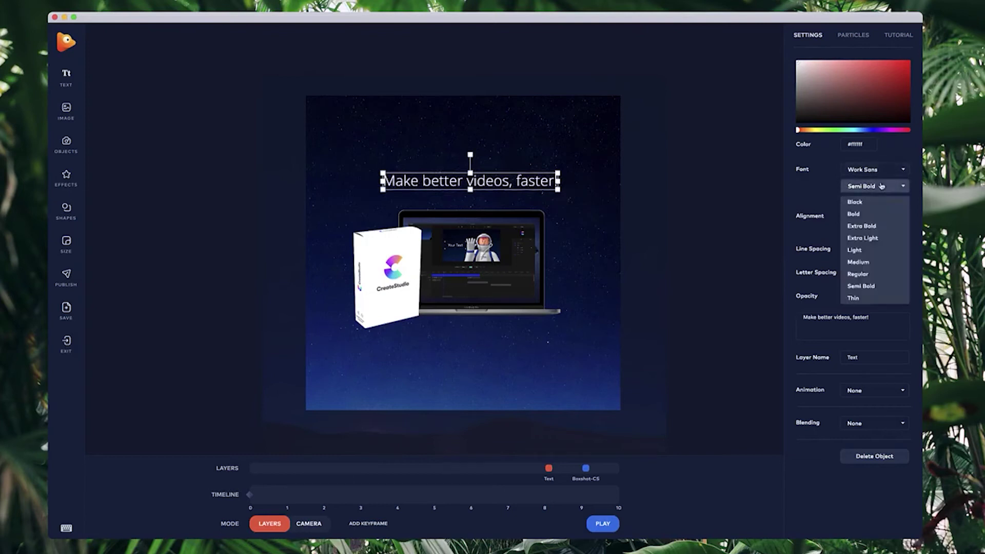
pyautogui.click(879, 286)
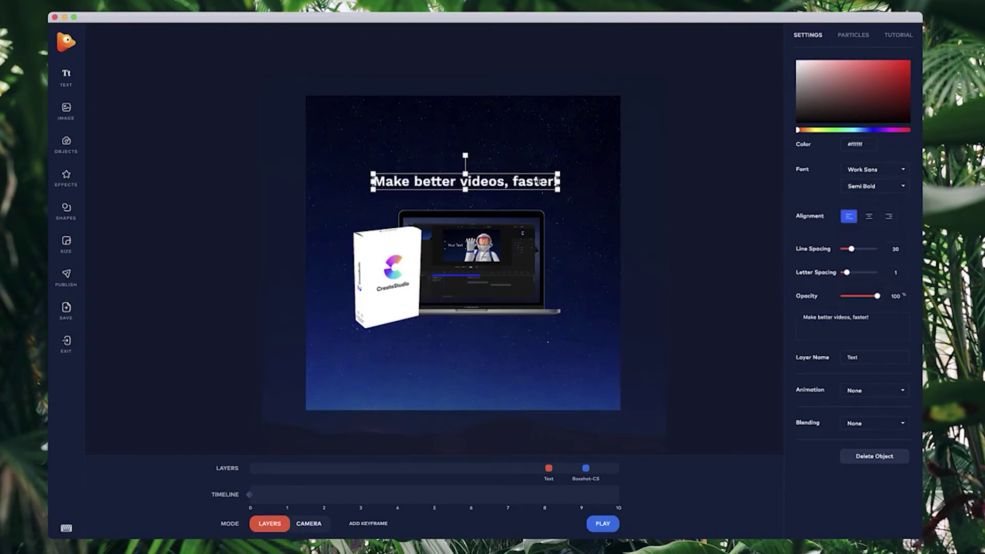
# Add the "logo cs icon" image by searching for "cs logo", shrink it and centre it above the headline
pyautogui.click(495, 226)
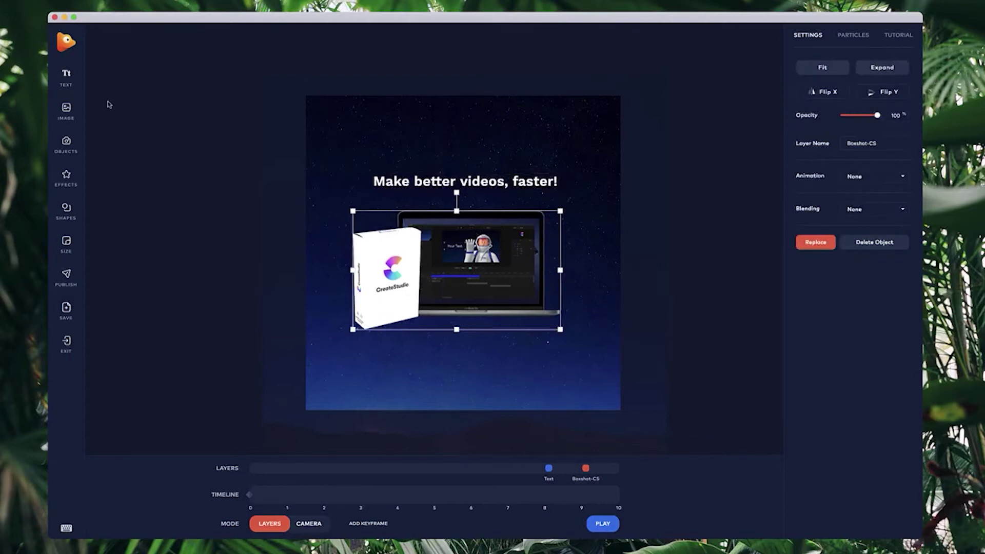
pyautogui.click(61, 115)
pyautogui.click(598, 194)
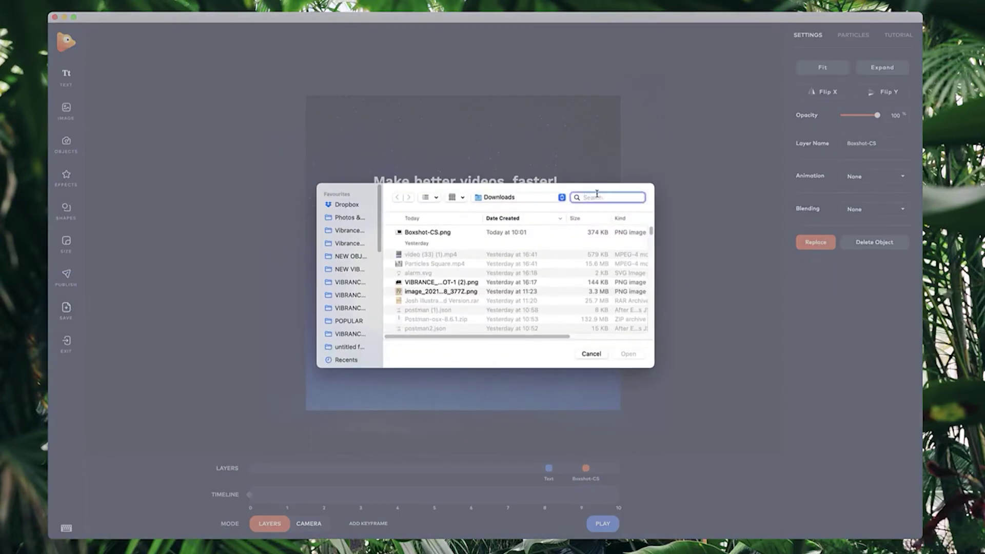
pyautogui.write('cs logo')
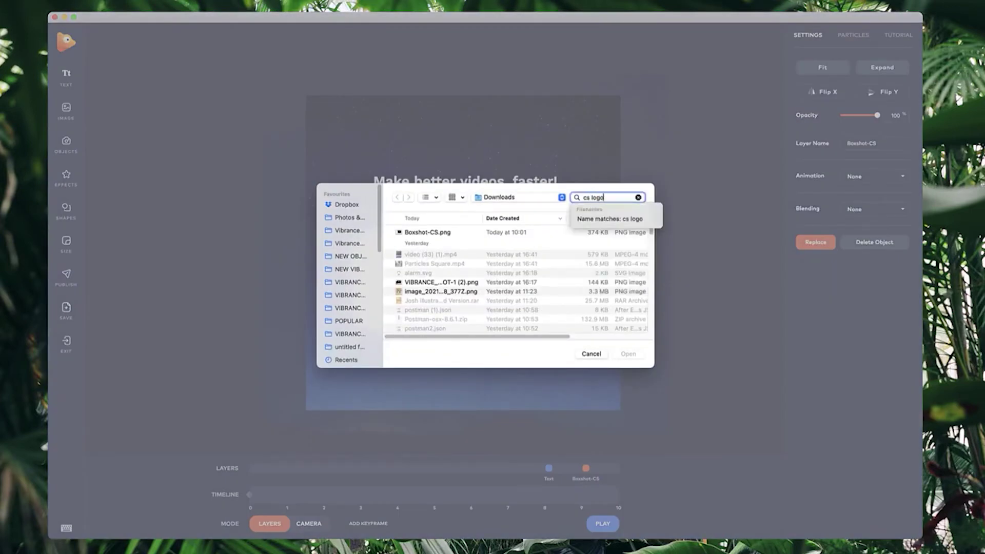
pyautogui.doubleClick(475, 246)
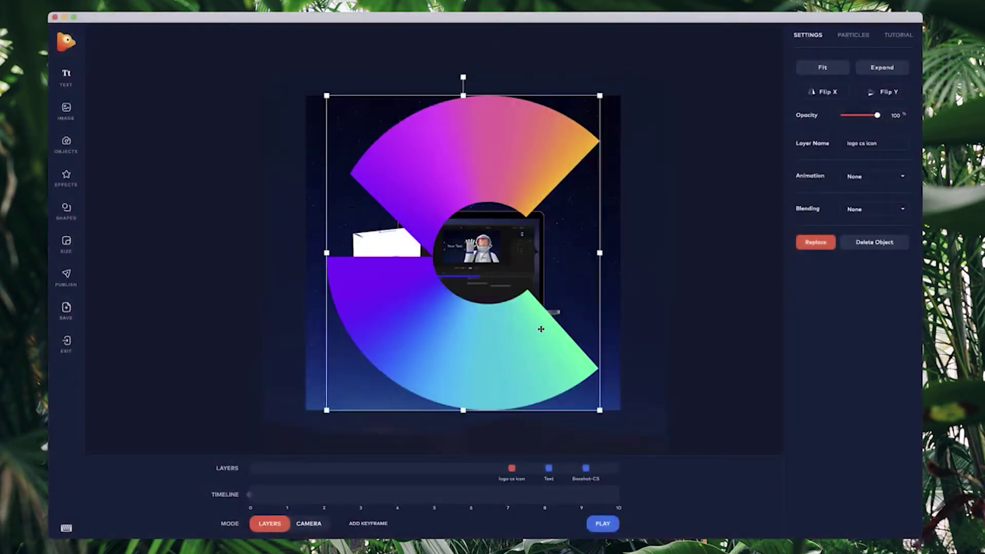
pyautogui.moveTo(600, 411); pyautogui.dragTo(469, 159)
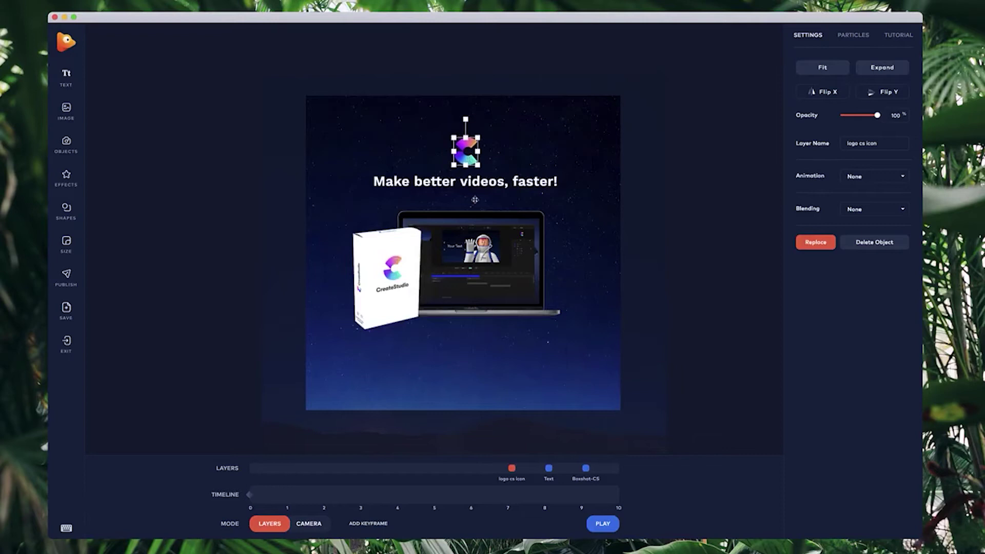
# Add the yellow Paint Underline image from Dropbox, shrink it to about half the canvas width and place it over the headline
pyautogui.click(479, 179)
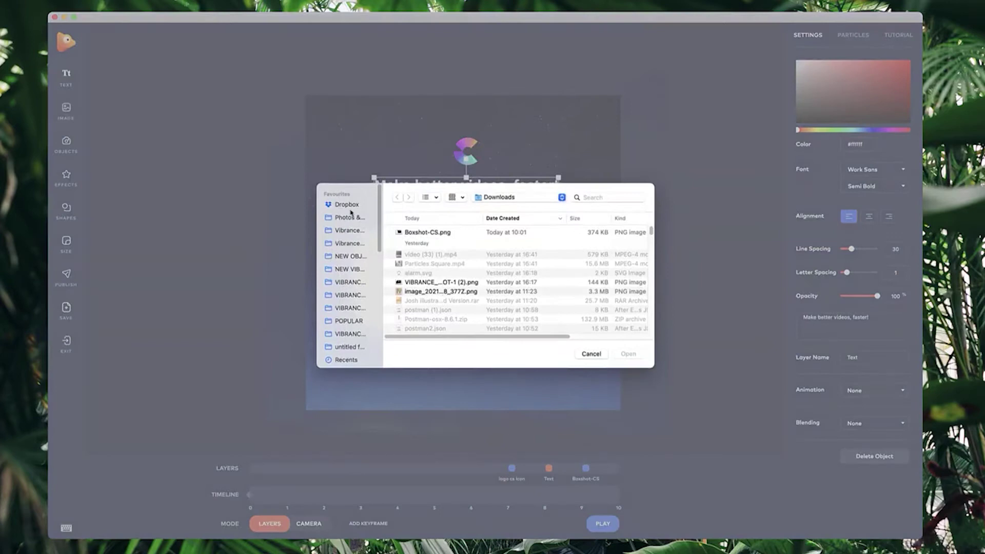
pyautogui.click(346, 205)
pyautogui.doubleClick(431, 229)
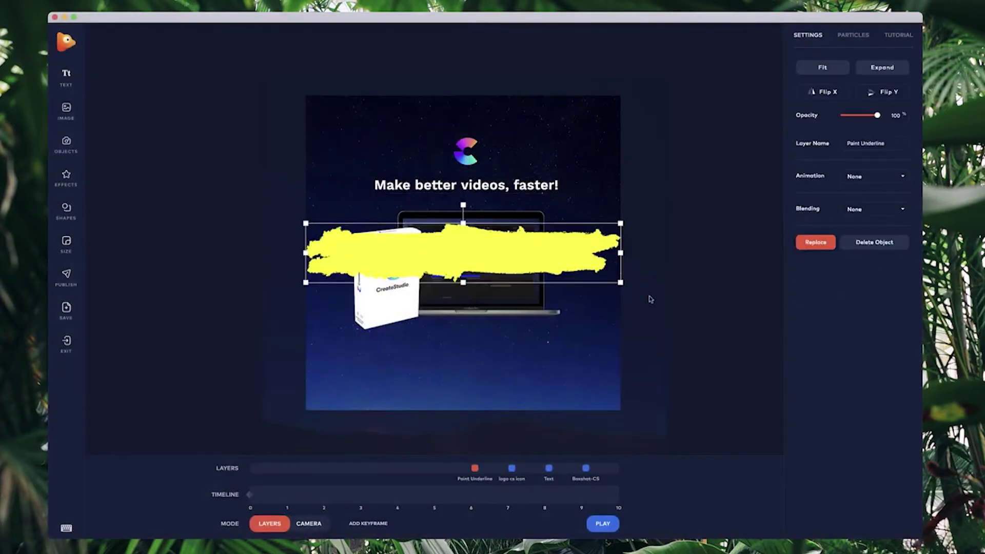
pyautogui.moveTo(621, 284); pyautogui.dragTo(469, 254)
pyautogui.moveTo(406, 233)
pyautogui.mouseDown()
pyautogui.moveTo(482, 202)
pyautogui.moveTo(490, 185)
pyautogui.mouseUp()
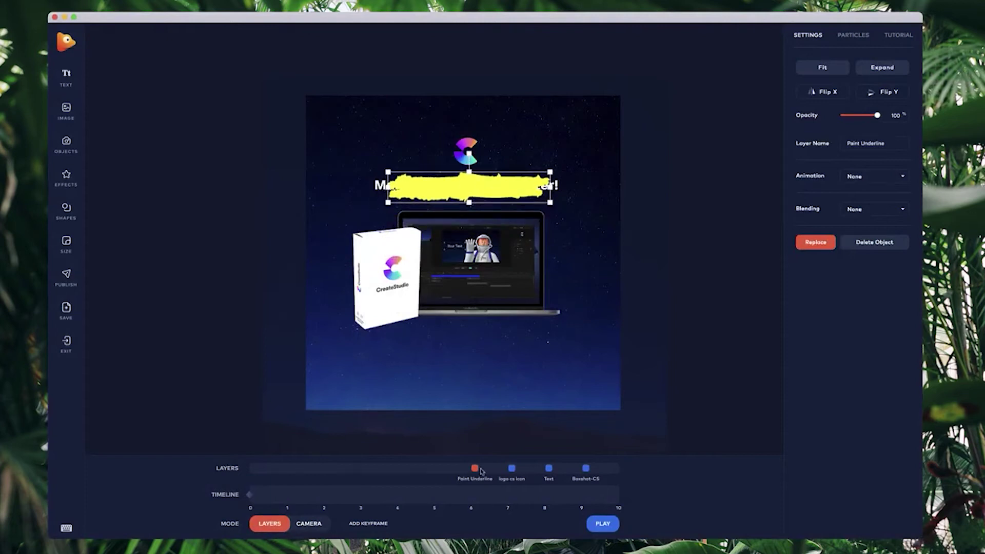
# Bring the headline text layer in front of the Paint Underline layer and adjust the yellow stroke to span the headline's full width
pyautogui.moveTo(548, 470); pyautogui.dragTo(470, 473)
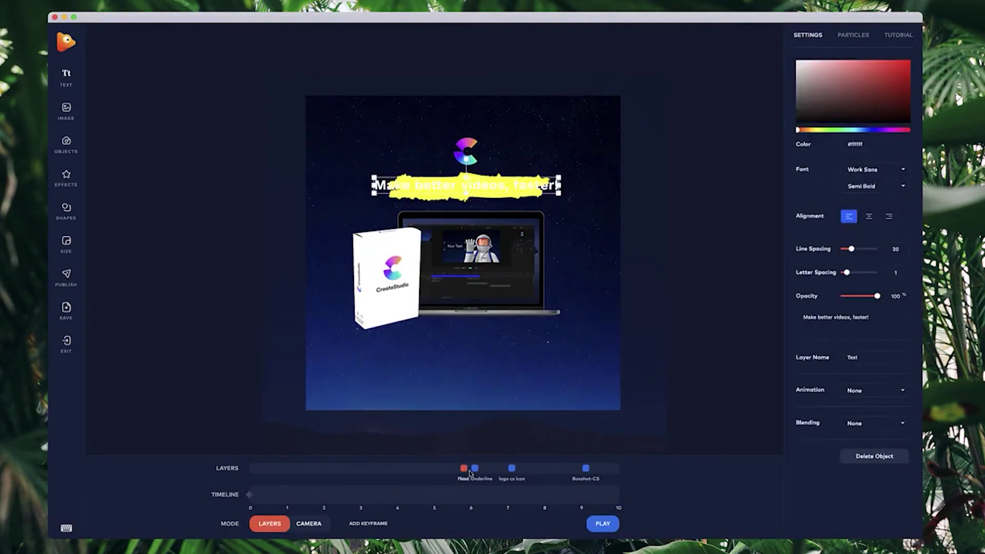
pyautogui.click(472, 468)
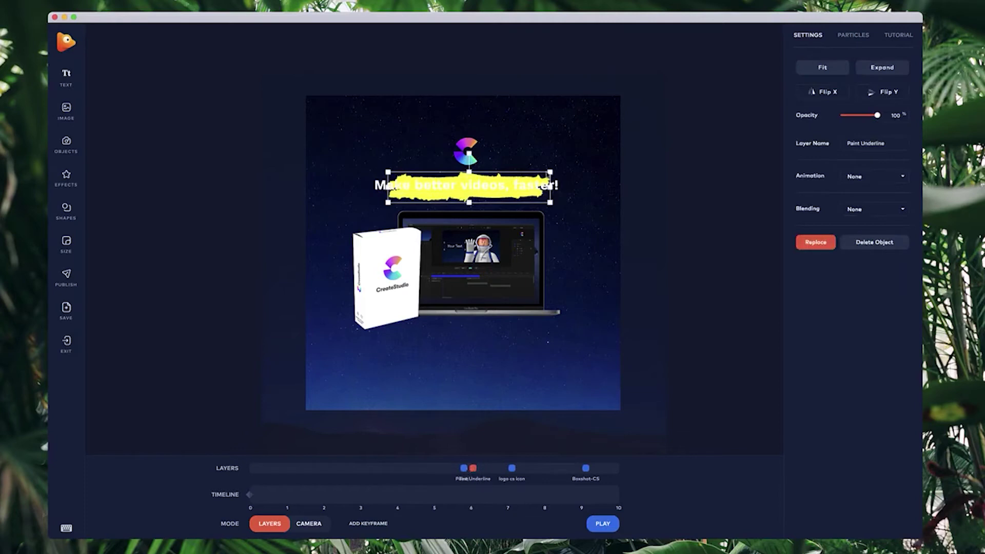
pyautogui.scroll(3, 548, 174)
pyautogui.moveTo(553, 173)
pyautogui.mouseDown()
pyautogui.moveTo(509, 183)
pyautogui.moveTo(583, 169)
pyautogui.moveTo(501, 199)
pyautogui.mouseUp()
pyautogui.click(521, 191)
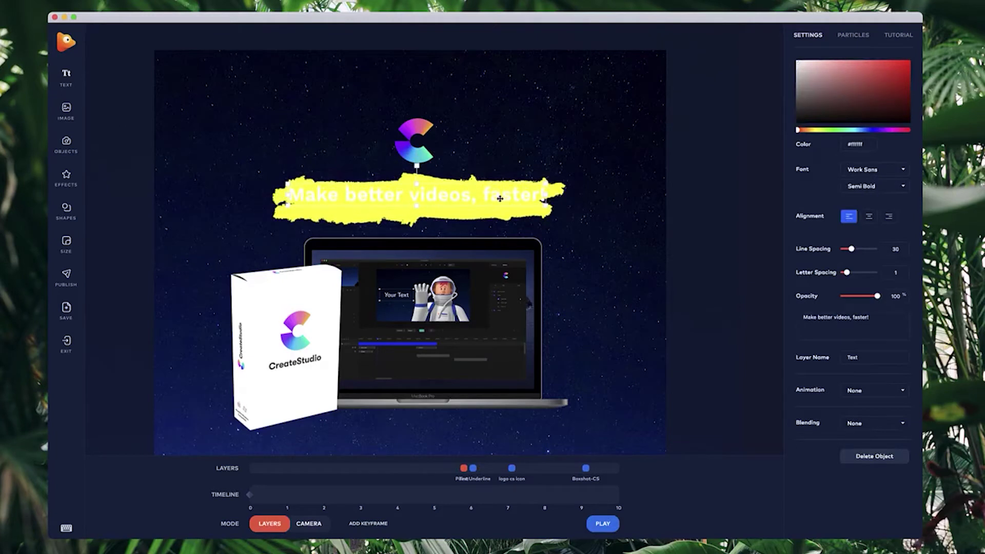
# Change the headline's colour to black and nudge it into place on the yellow paint stroke
pyautogui.moveTo(817, 108); pyautogui.dragTo(777, 124)
pyautogui.moveTo(480, 191); pyautogui.dragTo(481, 195)
pyautogui.scroll(-3, 508, 230)
# Move the boxshot image slightly down to leave more space beneath the headline
pyautogui.click(443, 167)
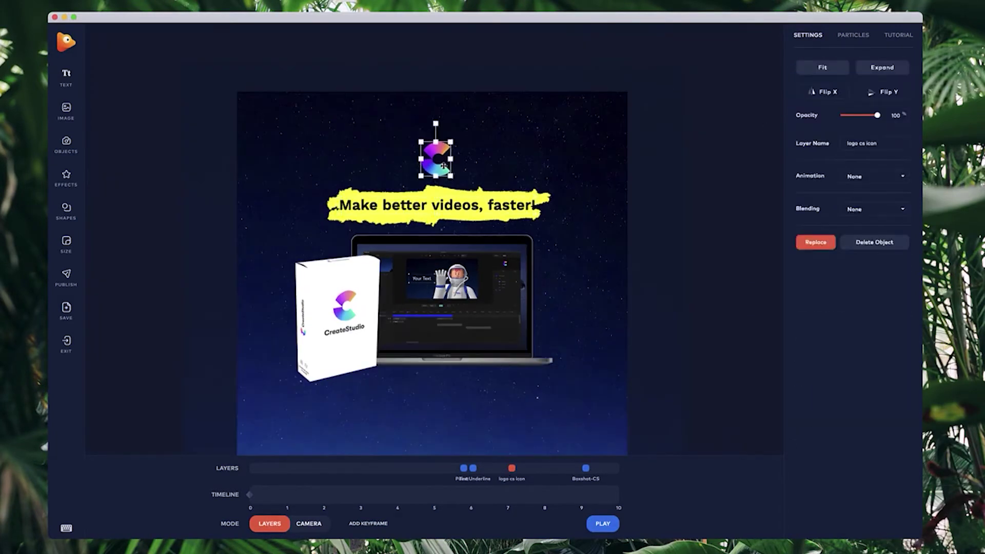
pyautogui.click(583, 226)
pyautogui.click(523, 274)
pyautogui.moveTo(523, 275); pyautogui.dragTo(522, 277)
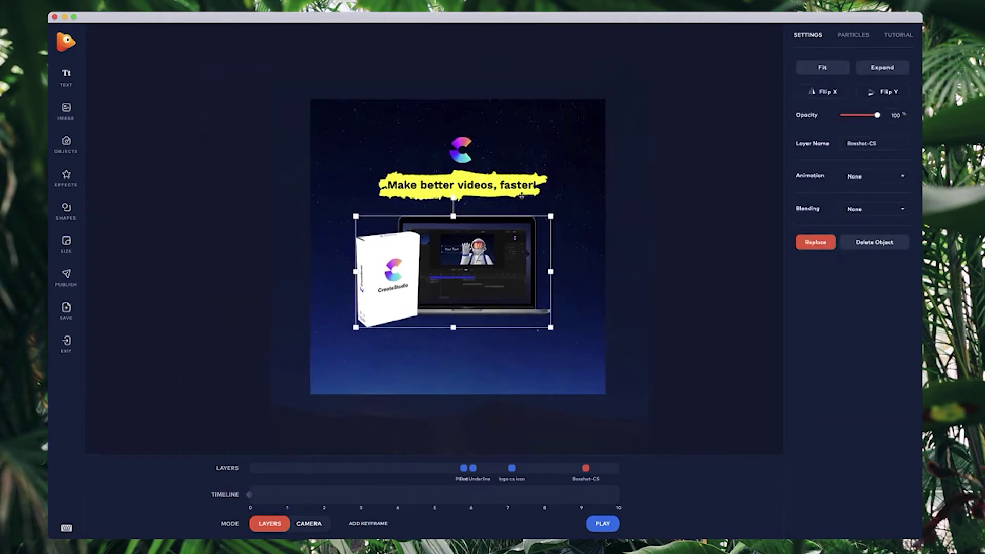
pyautogui.click(520, 190)
pyautogui.click(625, 201)
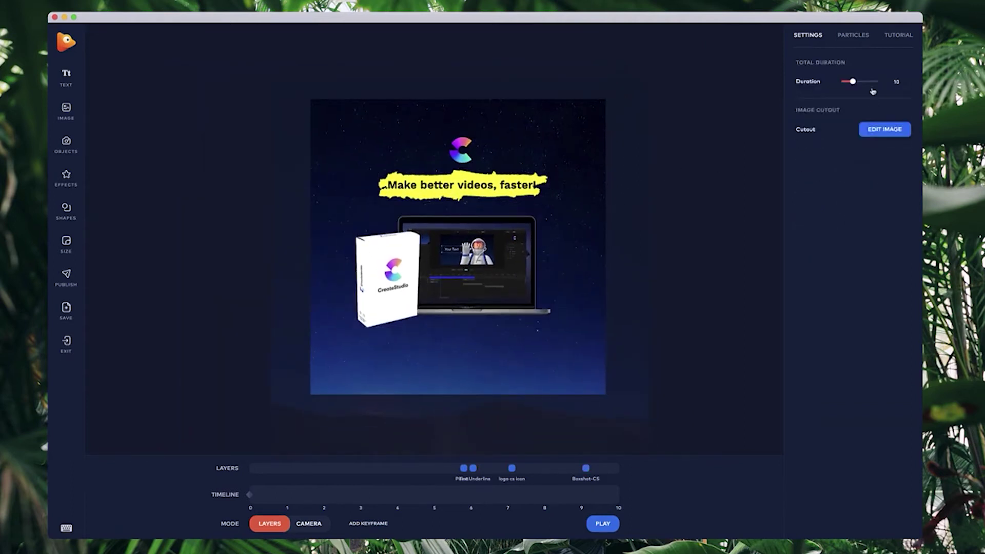
# Turn on particles and use the custom image "logo cs icon.png" for them, found by searching "cs logo"
pyautogui.click(864, 37)
pyautogui.click(861, 68)
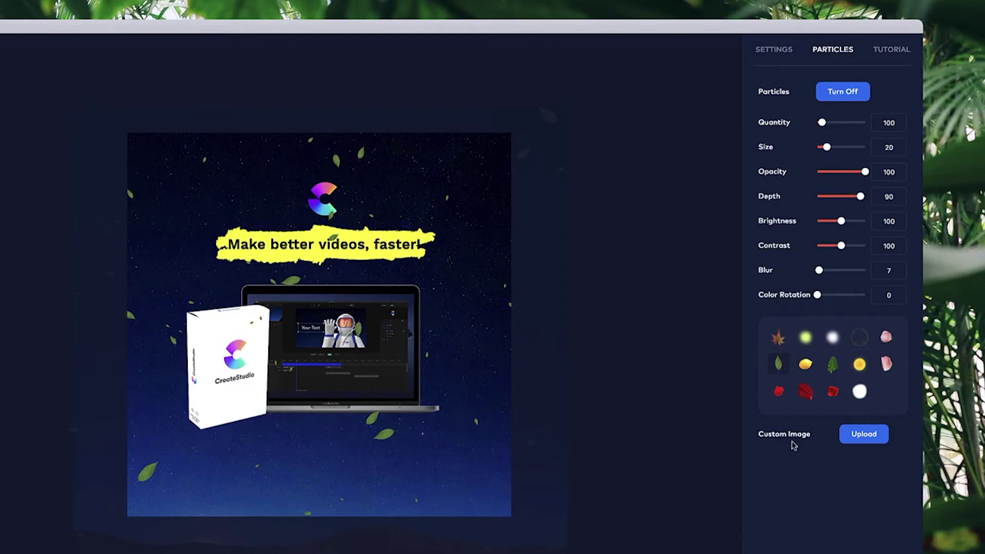
pyautogui.click(864, 434)
pyautogui.click(528, 260)
pyautogui.write('c')
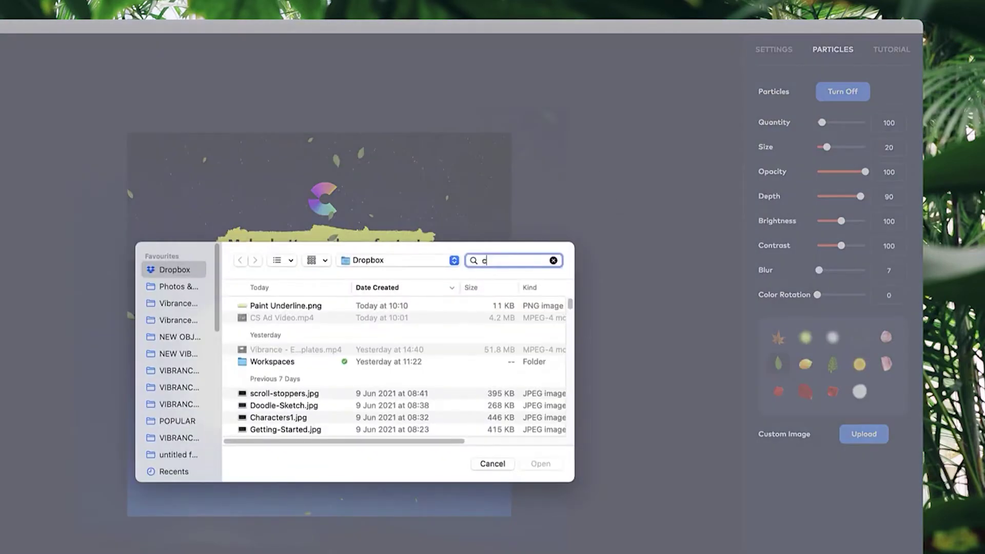
pyautogui.write('s logo')
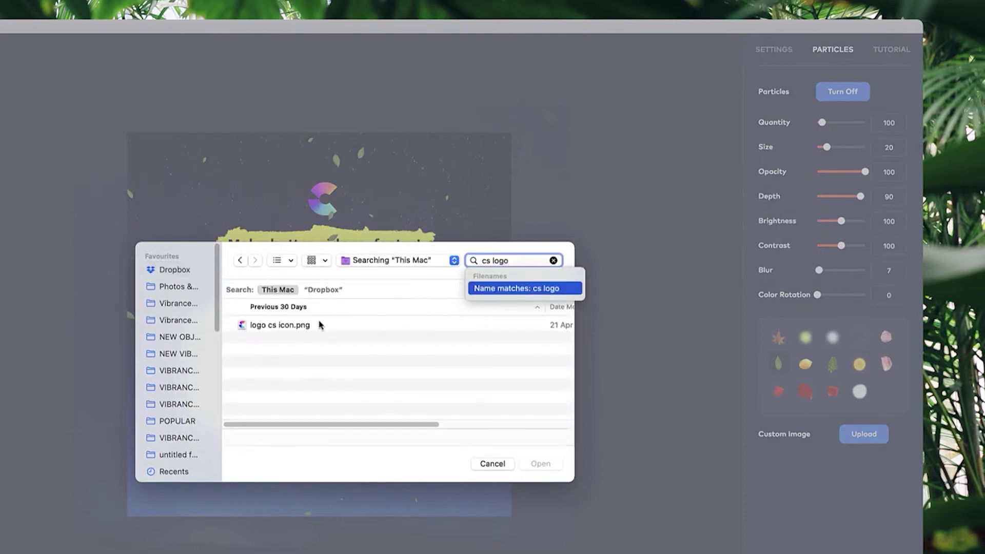
pyautogui.doubleClick(319, 325)
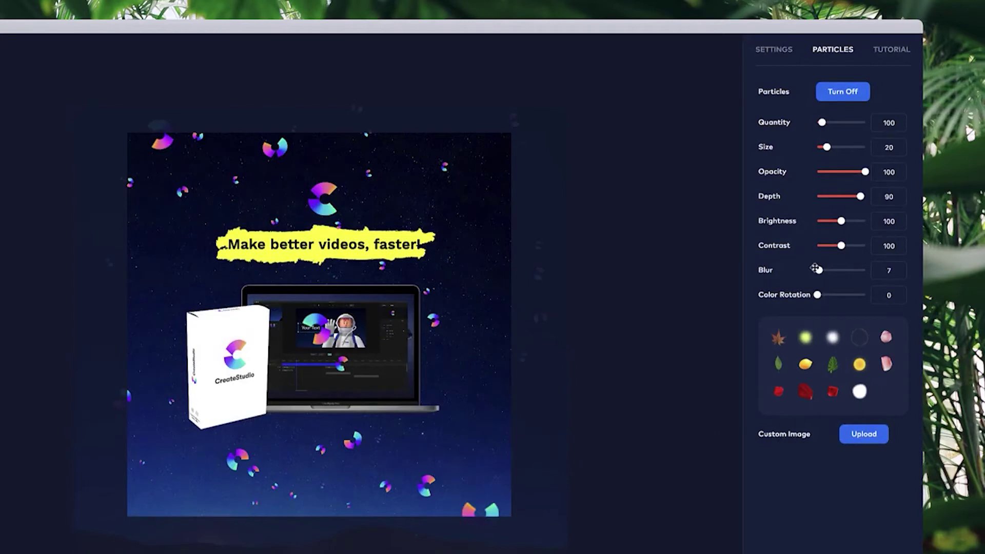
# Set the particle size to 54 and the particle quantity to 40
pyautogui.moveTo(824, 147); pyautogui.dragTo(820, 121)
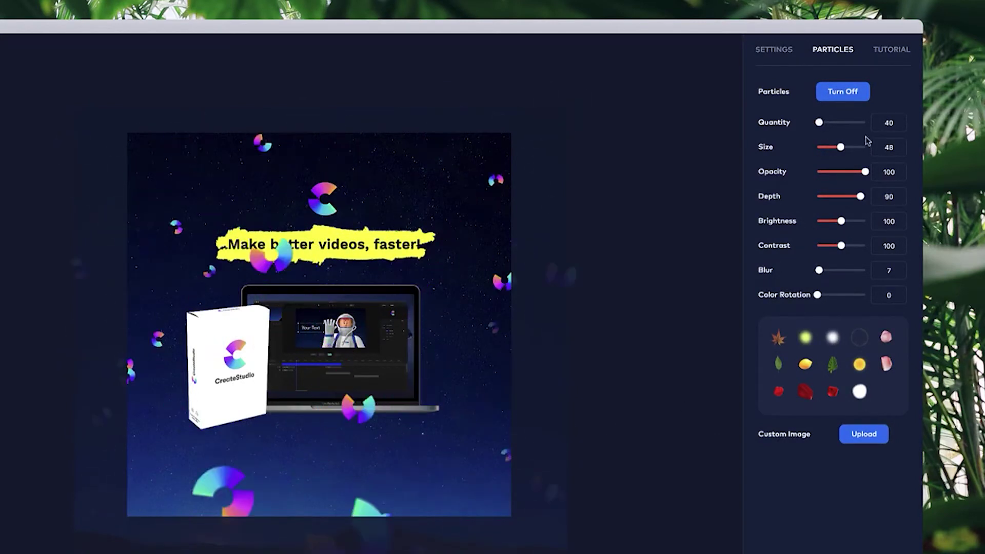
pyautogui.click(888, 123)
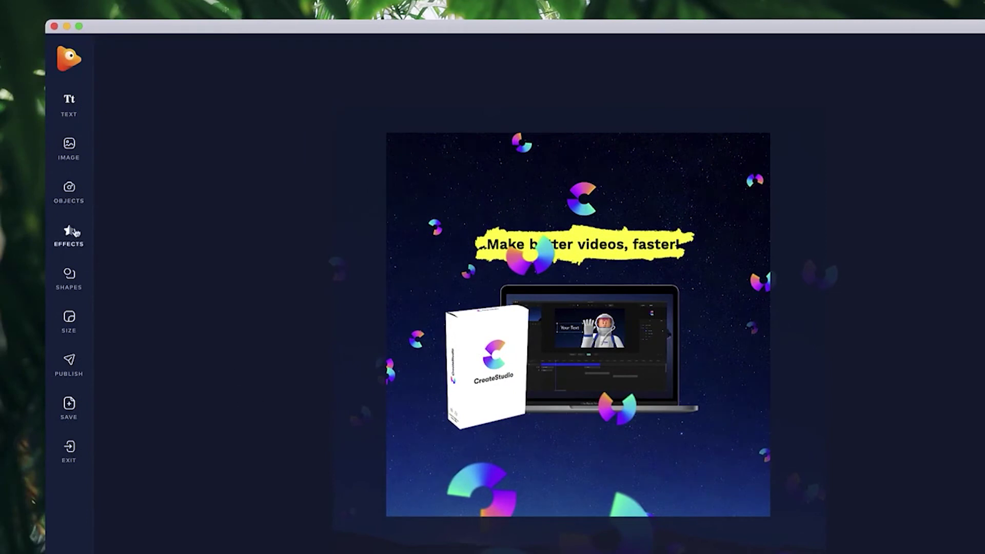
# Add the light-blue burst effect from the Explosions category to the canvas
pyautogui.click(75, 232)
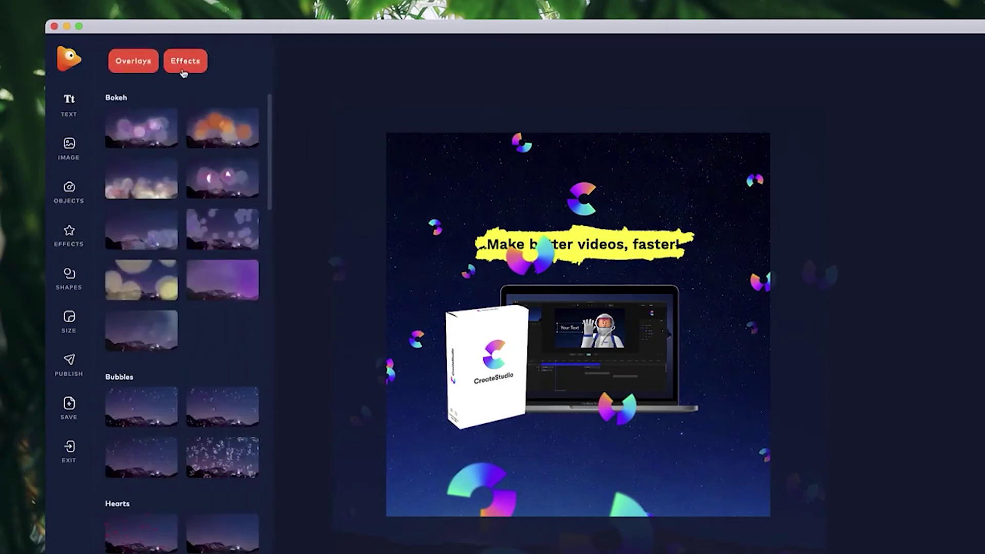
pyautogui.click(184, 62)
pyautogui.scroll(-15, 175, 379)
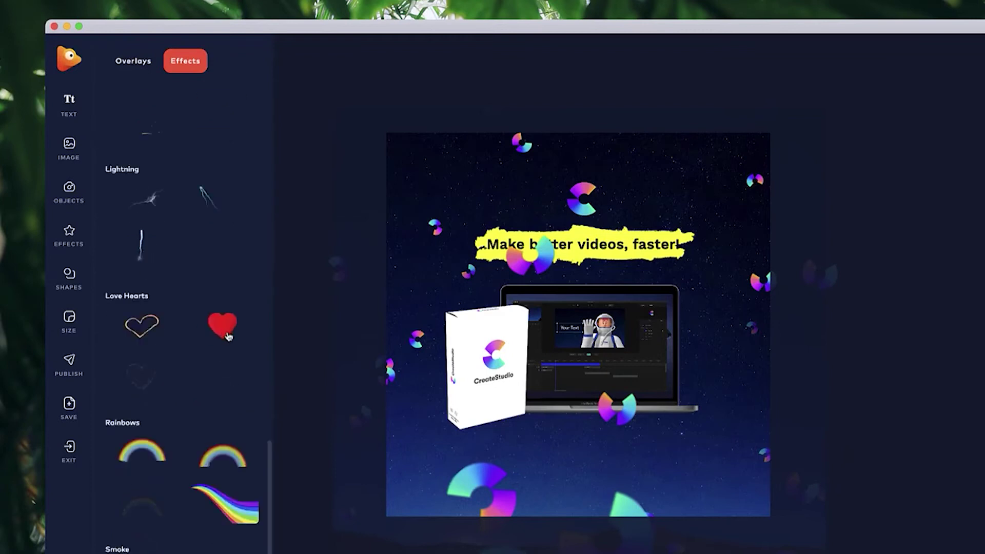
pyautogui.scroll(10, 201, 396)
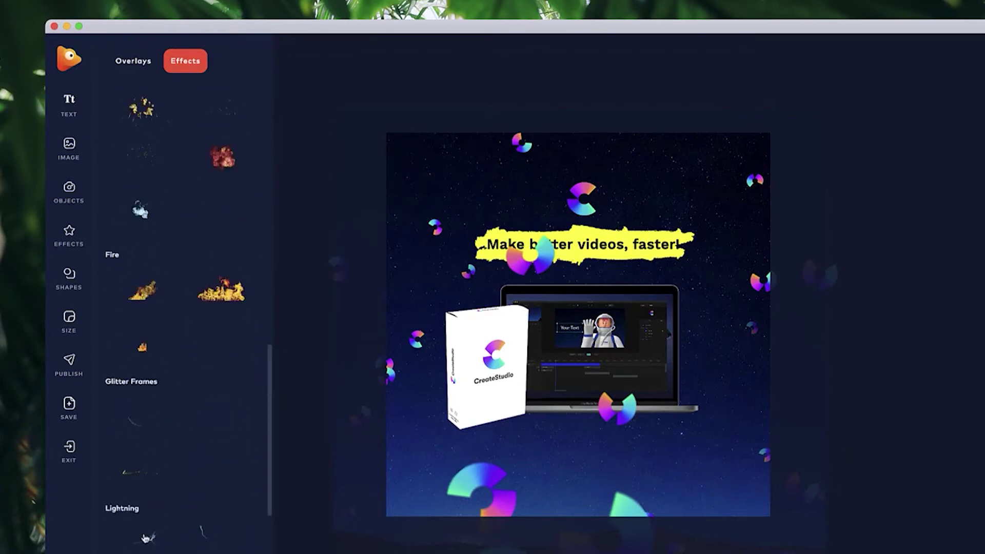
pyautogui.scroll(3, 141, 344)
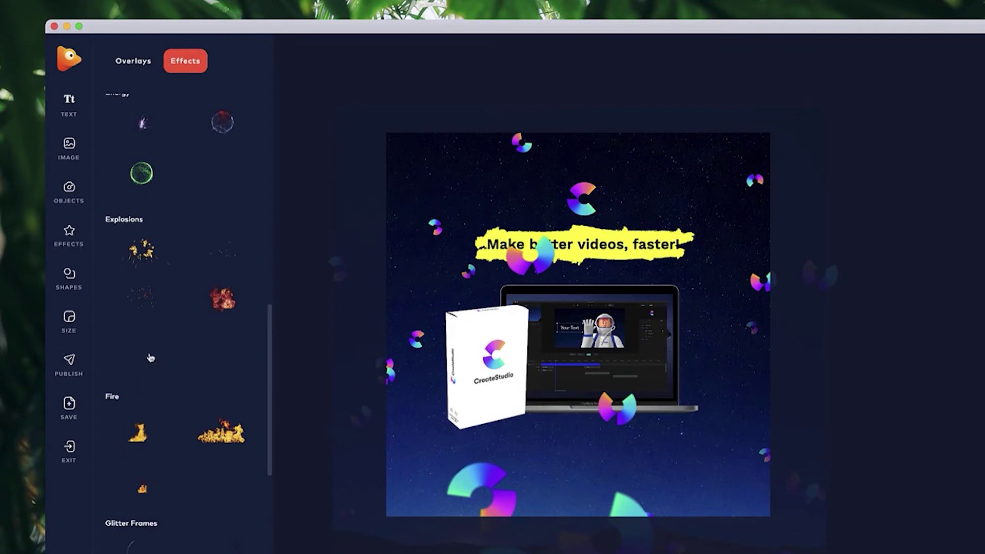
pyautogui.click(149, 357)
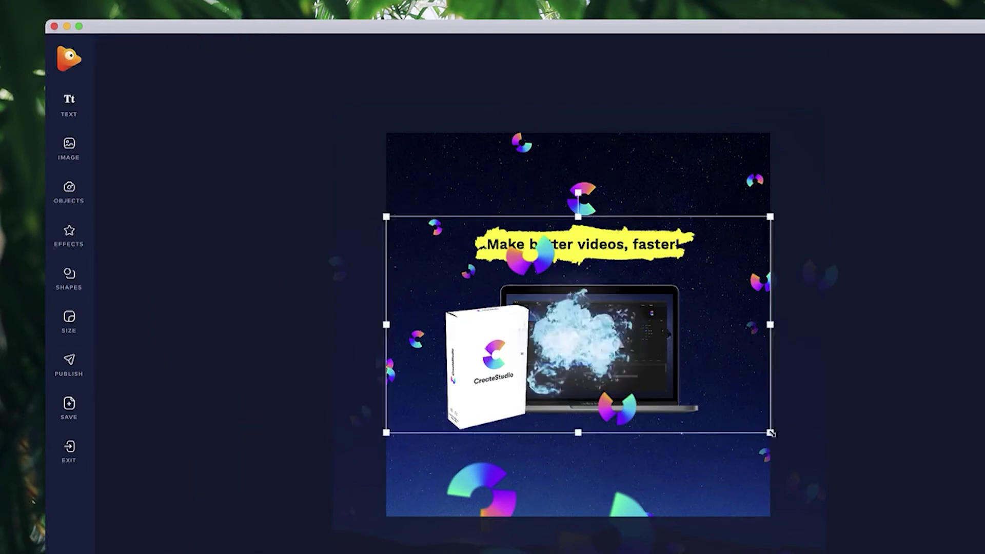
# Enlarge the explosion effect, centre it on the laptop and move its layer behind the Boxshot-CS layer
pyautogui.moveTo(772, 434); pyautogui.dragTo(947, 531)
pyautogui.moveTo(665, 389); pyautogui.dragTo(585, 338)
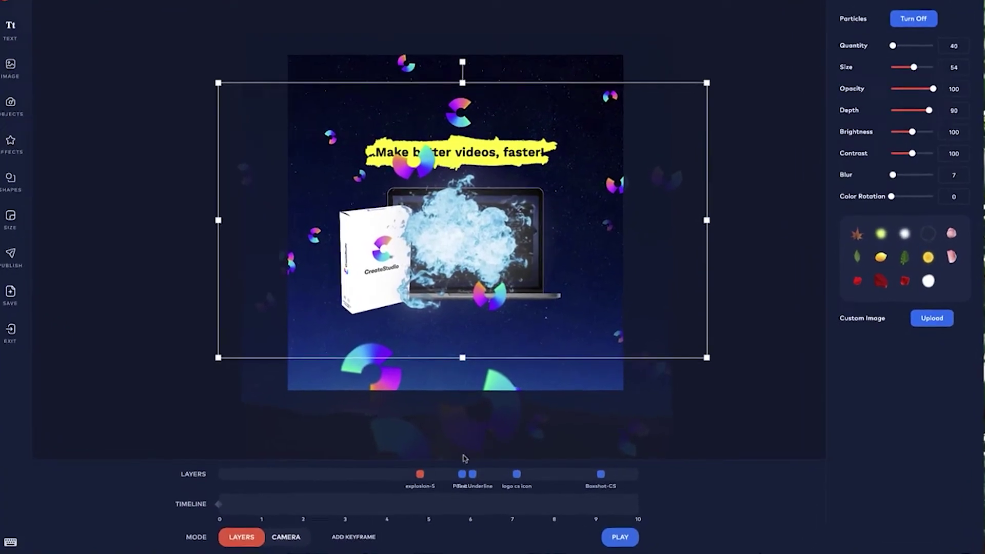
pyautogui.moveTo(423, 481)
pyautogui.mouseDown()
pyautogui.moveTo(555, 494)
pyautogui.moveTo(640, 489)
pyautogui.mouseUp()
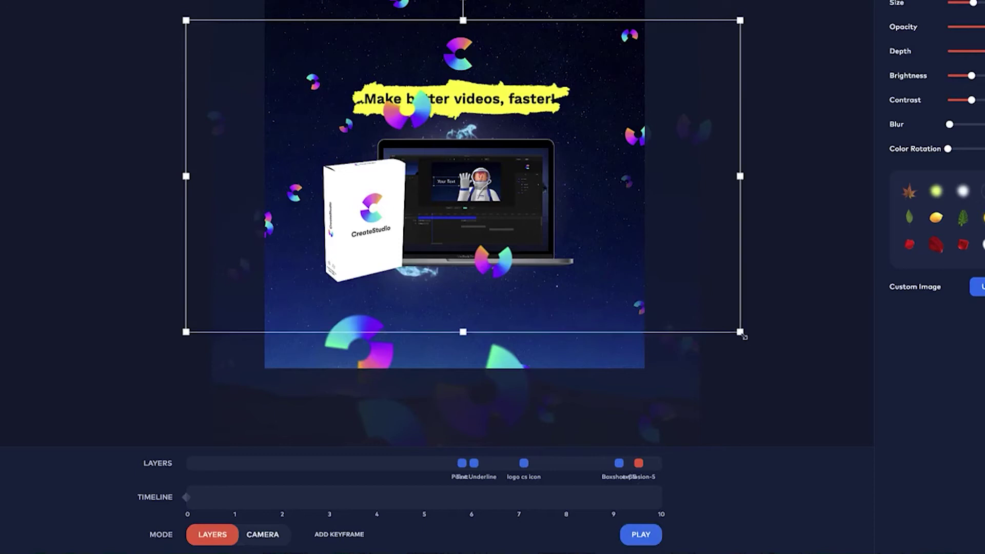
pyautogui.moveTo(740, 331); pyautogui.dragTo(750, 338)
pyautogui.moveTo(474, 127); pyautogui.dragTo(476, 121)
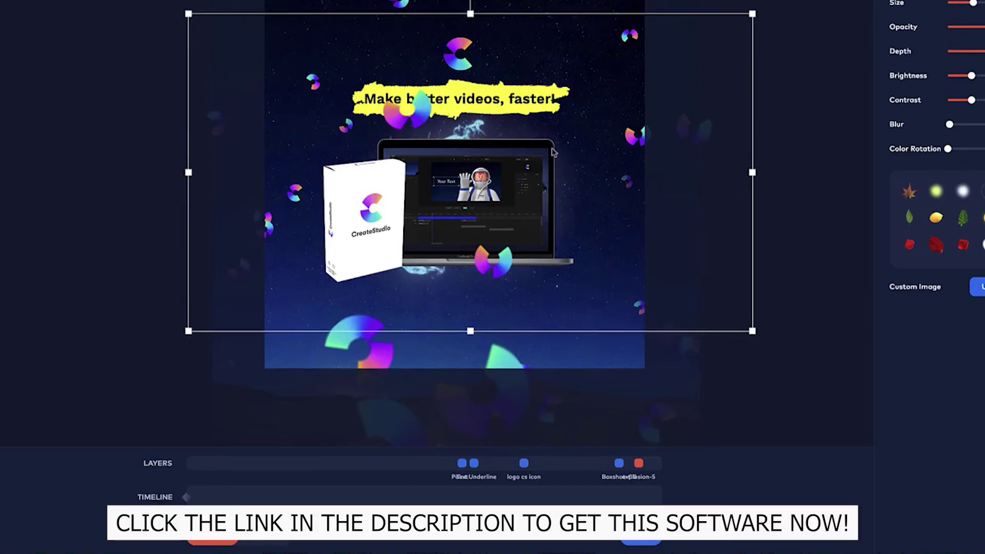
pyautogui.click(785, 160)
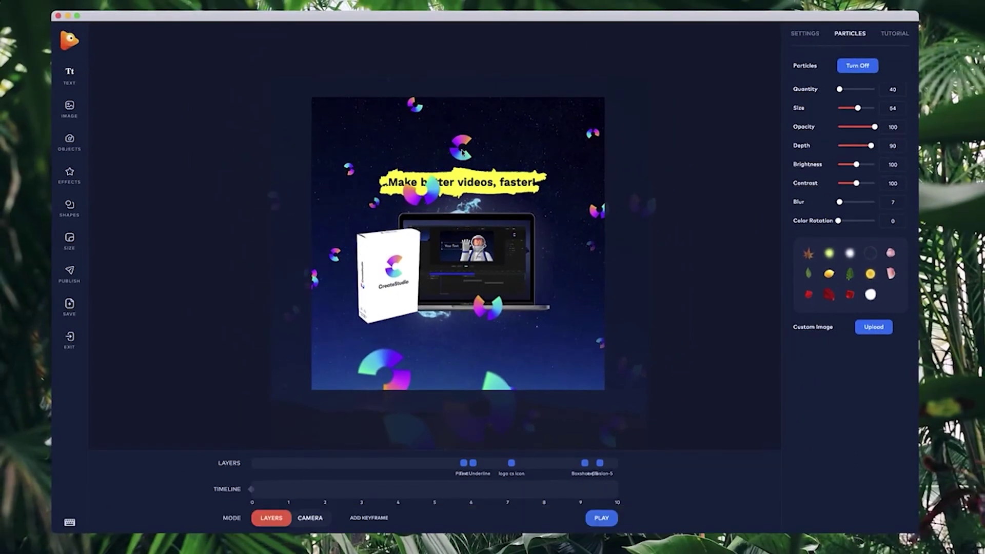
# Nudge the logo up and rearrange layer depths, with Paint Underline close to the text and Boxshot-CS frontmost
pyautogui.moveTo(462, 148); pyautogui.dragTo(465, 139)
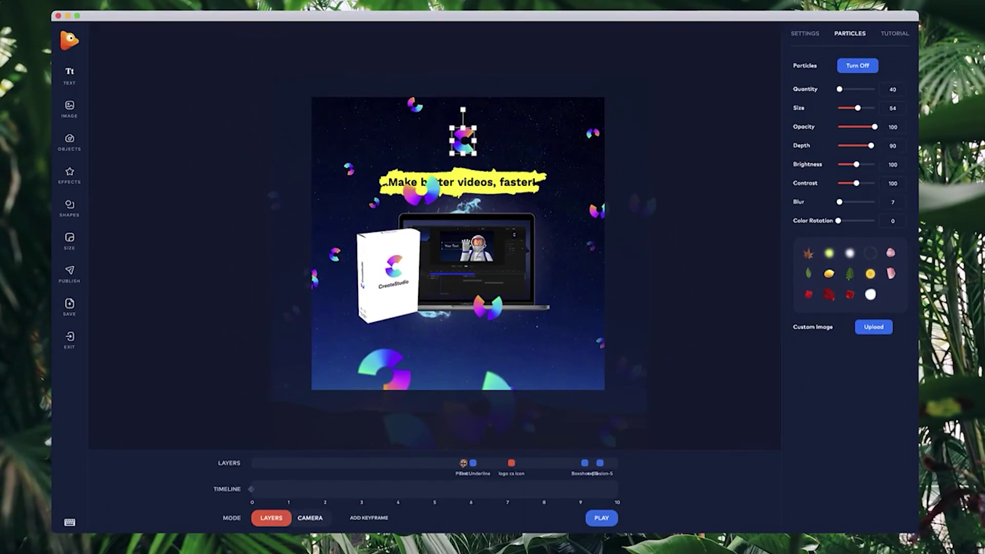
pyautogui.moveTo(463, 462)
pyautogui.mouseDown()
pyautogui.moveTo(442, 462)
pyautogui.moveTo(472, 464)
pyautogui.moveTo(465, 465)
pyautogui.mouseUp()
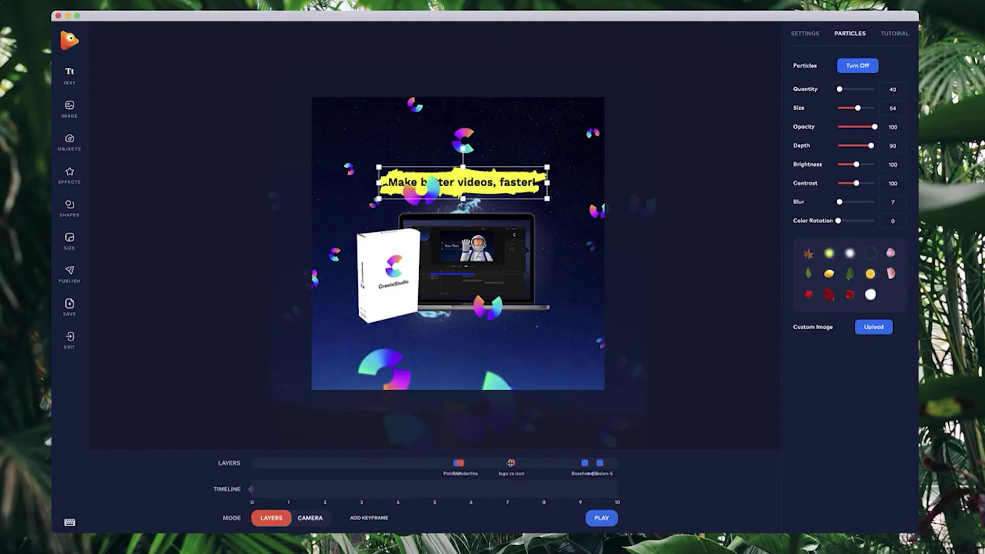
pyautogui.moveTo(511, 463); pyautogui.dragTo(513, 463)
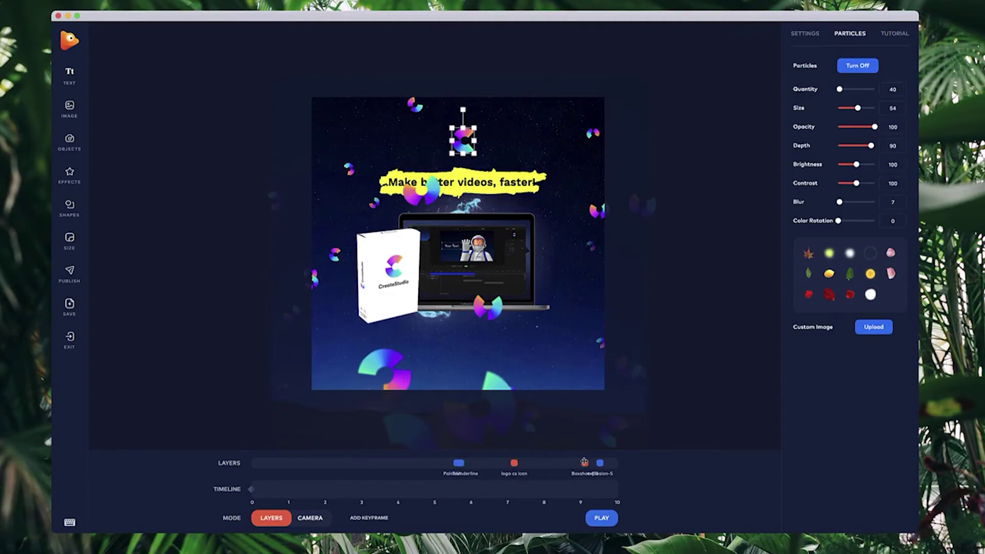
pyautogui.moveTo(585, 462); pyautogui.dragTo(427, 470)
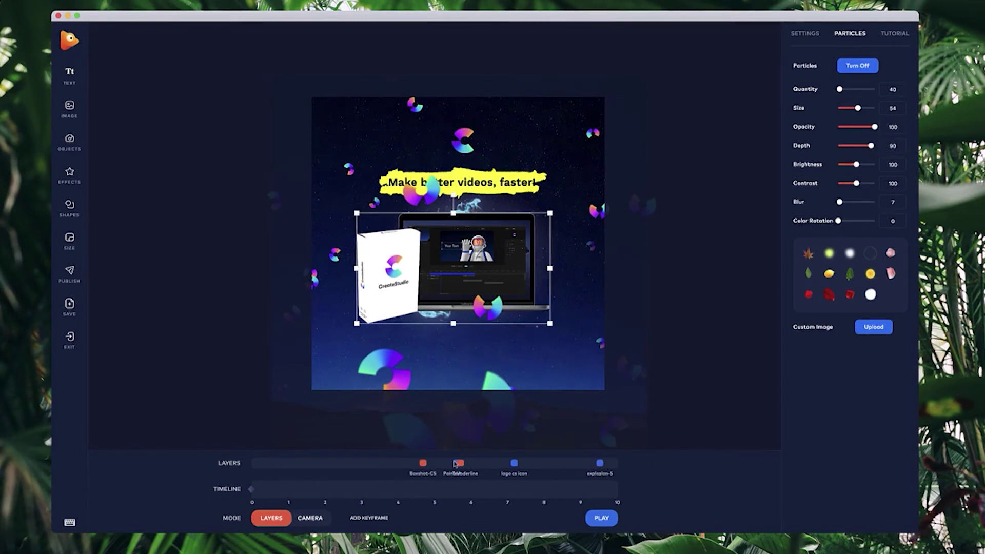
# Create a camera keyframe at 5 seconds with the view zoomed in and reframed on the product and headline
pyautogui.click(329, 519)
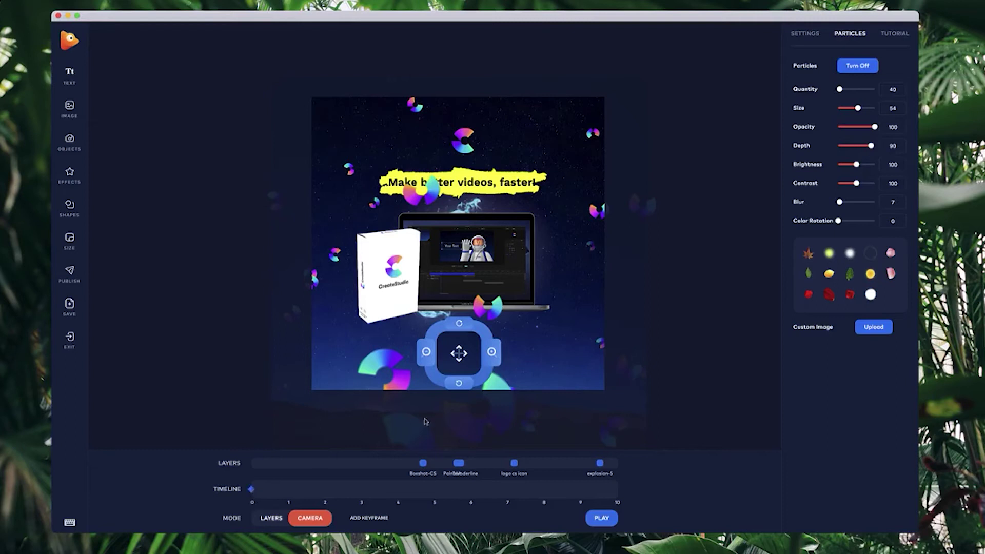
pyautogui.click(434, 490)
pyautogui.click(492, 352)
pyautogui.moveTo(469, 363); pyautogui.dragTo(473, 280)
pyautogui.click(500, 313)
pyautogui.click(500, 314)
pyautogui.click(507, 286)
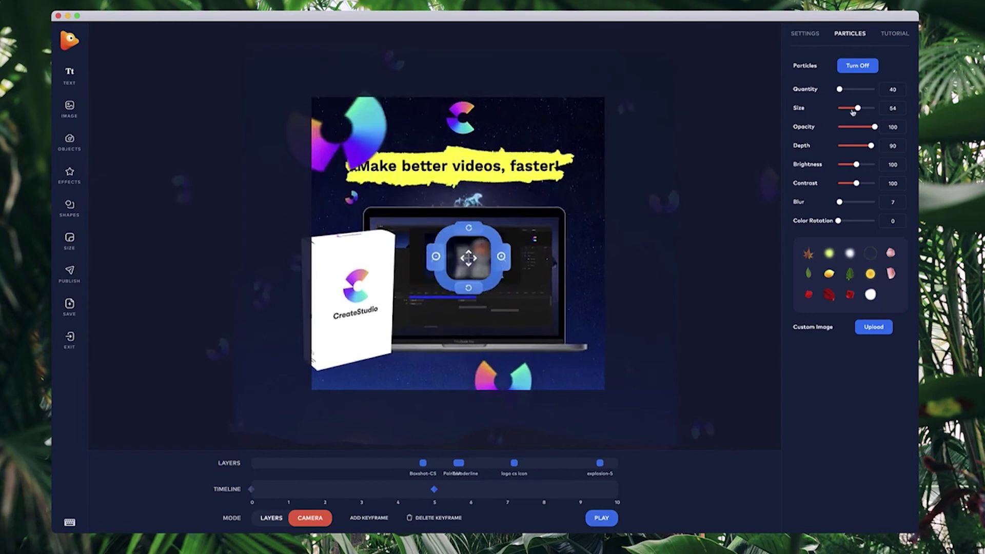
# Set the particle size to 50 and quantity to 30, and shift the 5-second camera view slightly upward
pyautogui.moveTo(857, 107); pyautogui.dragTo(855, 108)
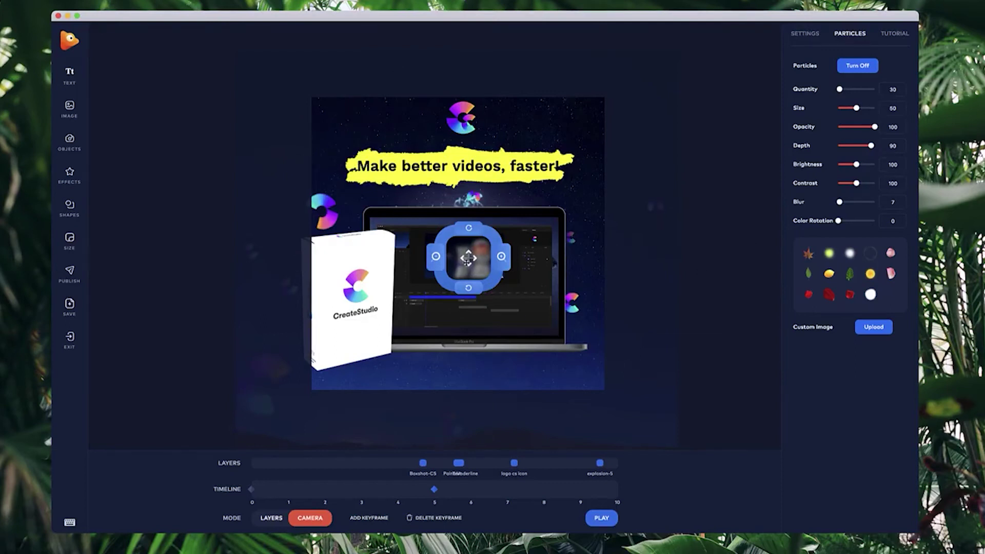
pyautogui.moveTo(467, 261); pyautogui.dragTo(471, 263)
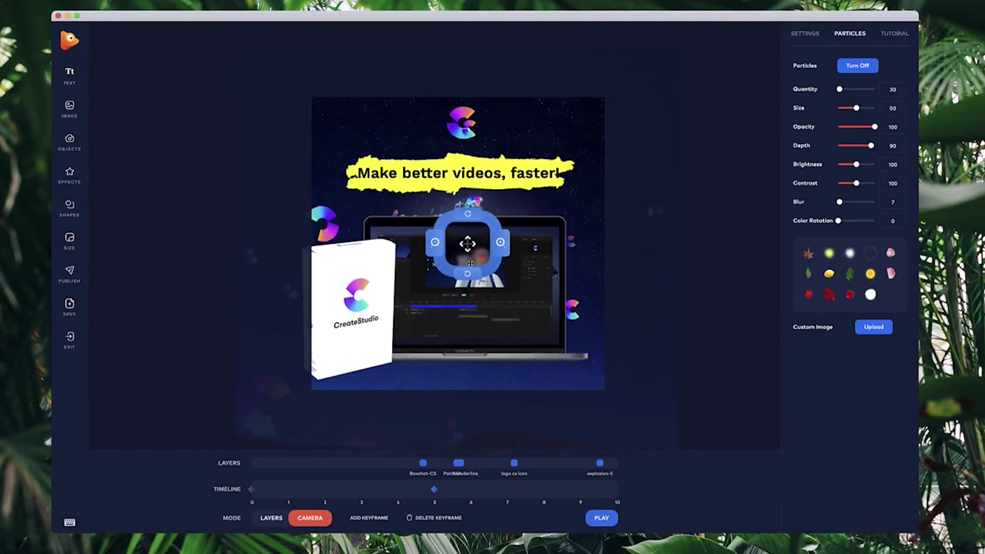
pyautogui.click(602, 518)
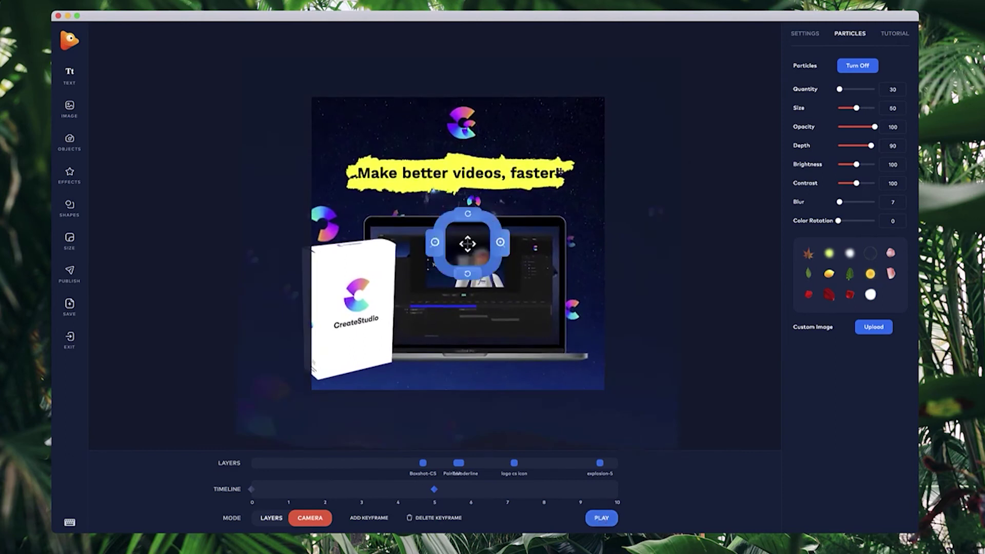
# Raise and slightly tilt the camera at the 5-second keyframe, and set the particle quantity to 20
pyautogui.moveTo(475, 220)
pyautogui.mouseDown()
pyautogui.moveTo(470, 238)
pyautogui.moveTo(472, 215)
pyautogui.mouseUp()
pyautogui.click(471, 219)
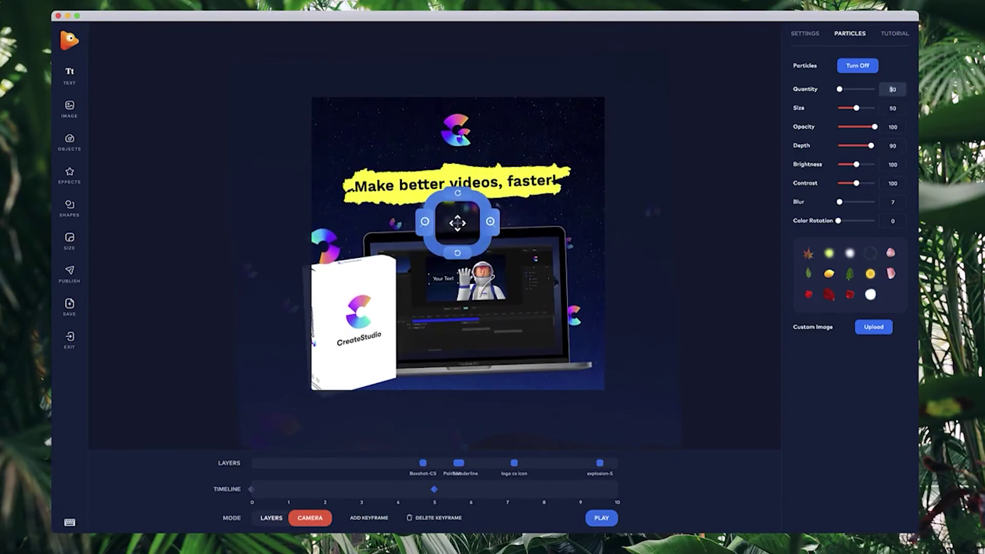
pyautogui.write('2')
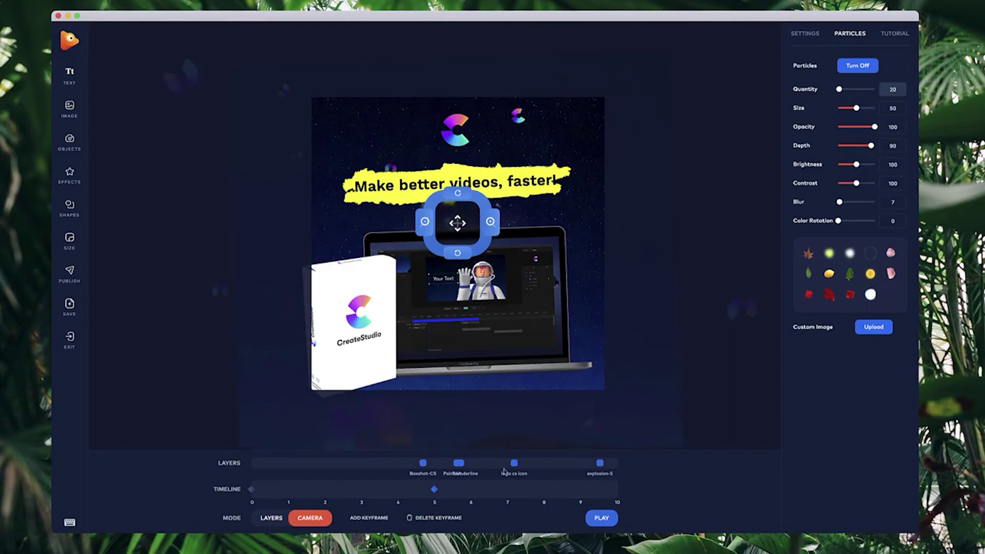
# Add a camera keyframe at 10 seconds that repeats the starting keyframe's framing
pyautogui.click(250, 490)
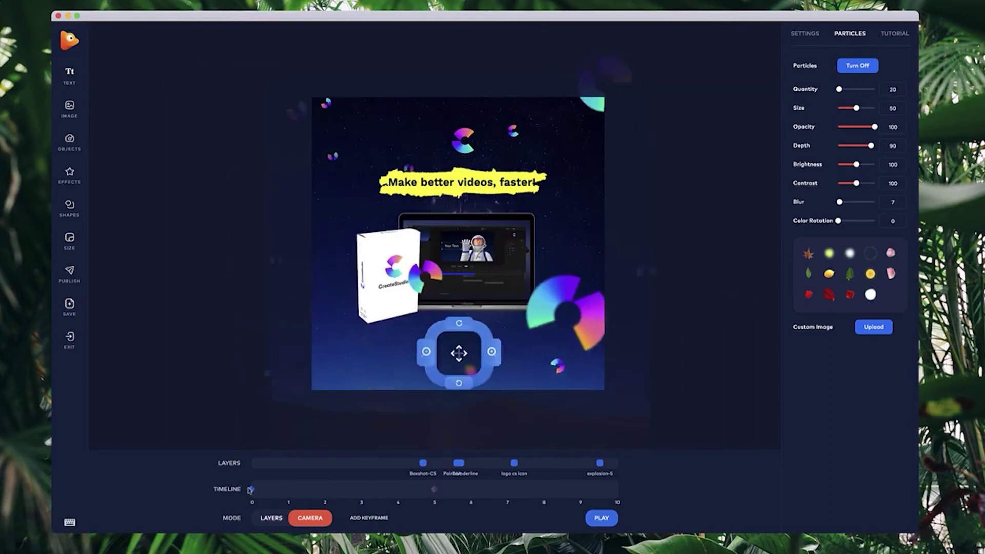
pyautogui.click(280, 492)
pyautogui.moveTo(281, 490); pyautogui.dragTo(618, 490)
pyautogui.click(434, 489)
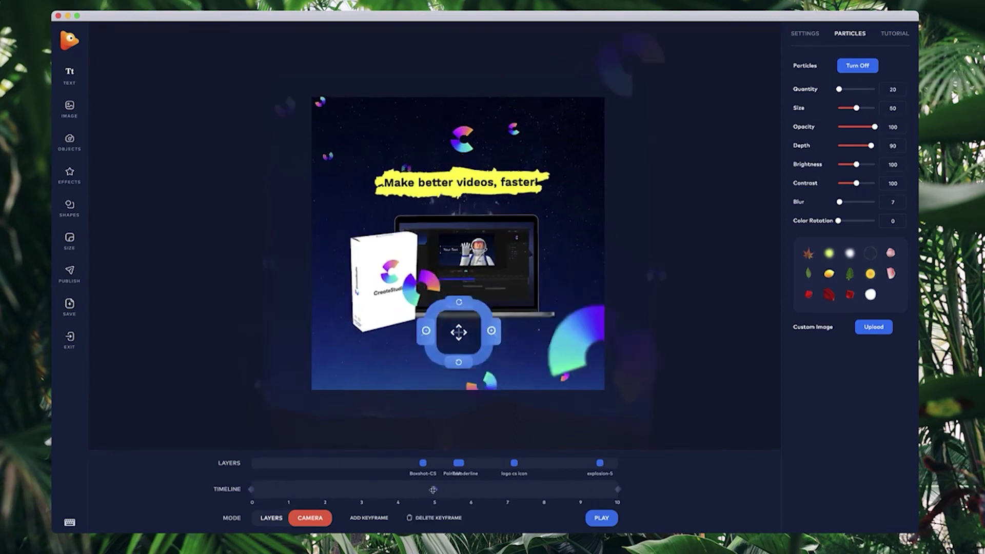
pyautogui.click(620, 489)
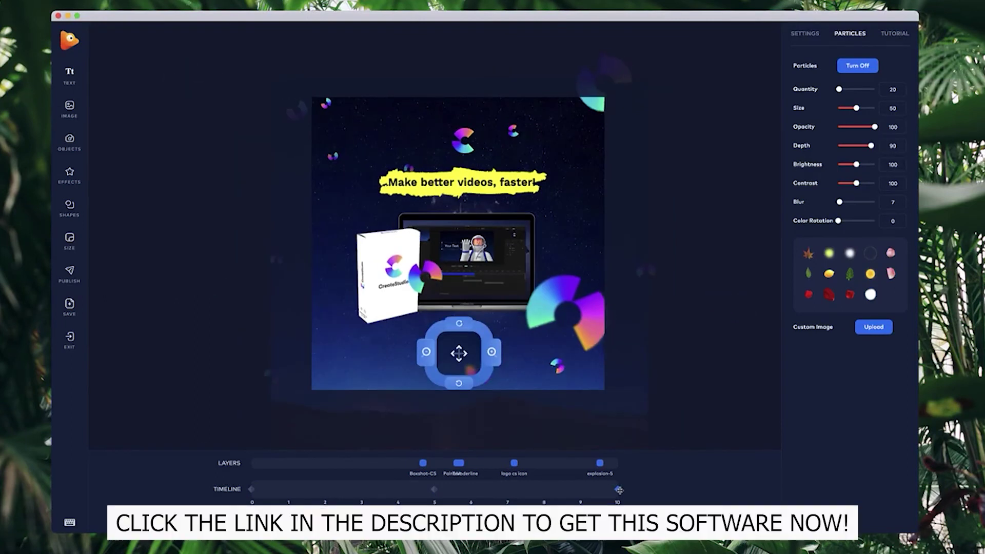
# Switch to layer editing and slightly enlarge the yellow paint highlight behind the headline
pyautogui.scroll(2, 477, 199)
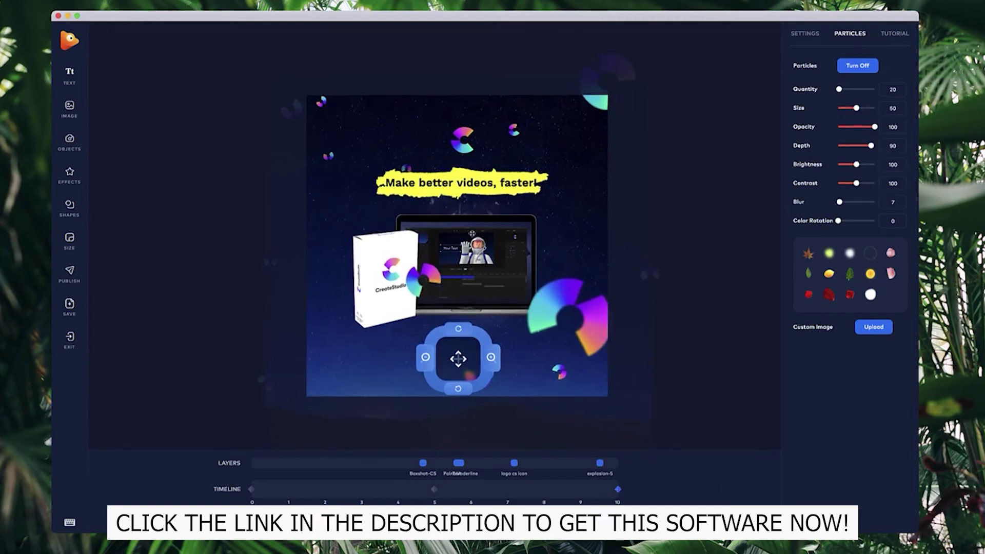
pyautogui.click(471, 171)
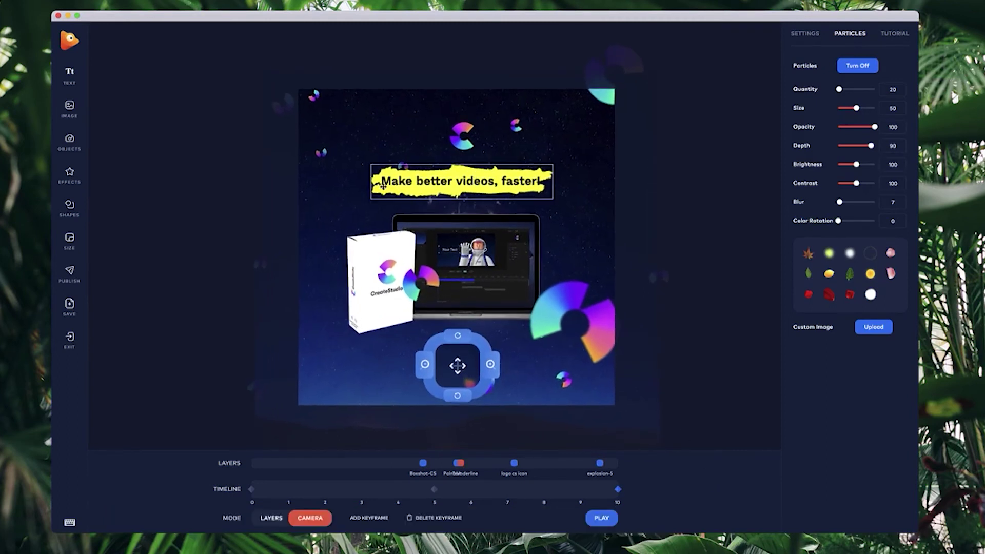
pyautogui.click(271, 518)
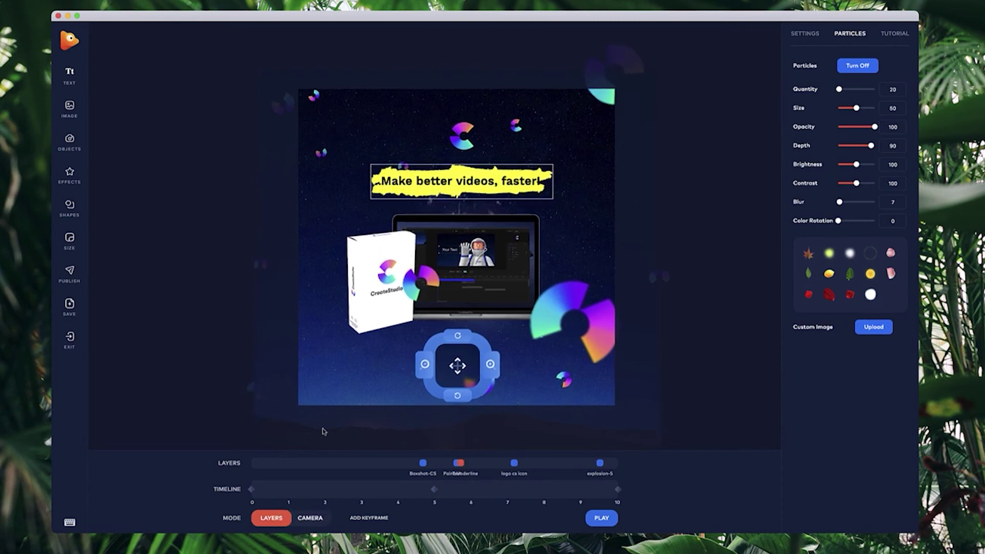
pyautogui.click(385, 192)
pyautogui.click(375, 198)
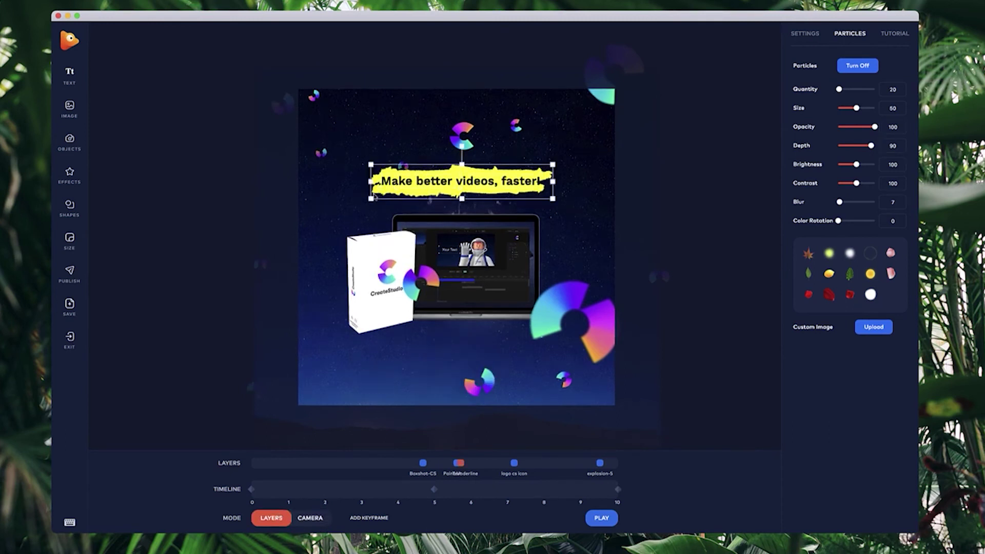
pyautogui.moveTo(371, 200); pyautogui.dragTo(399, 194)
# Slightly enlarge and re-center the box and laptop product image below the headline, and preview the animation
pyautogui.click(435, 257)
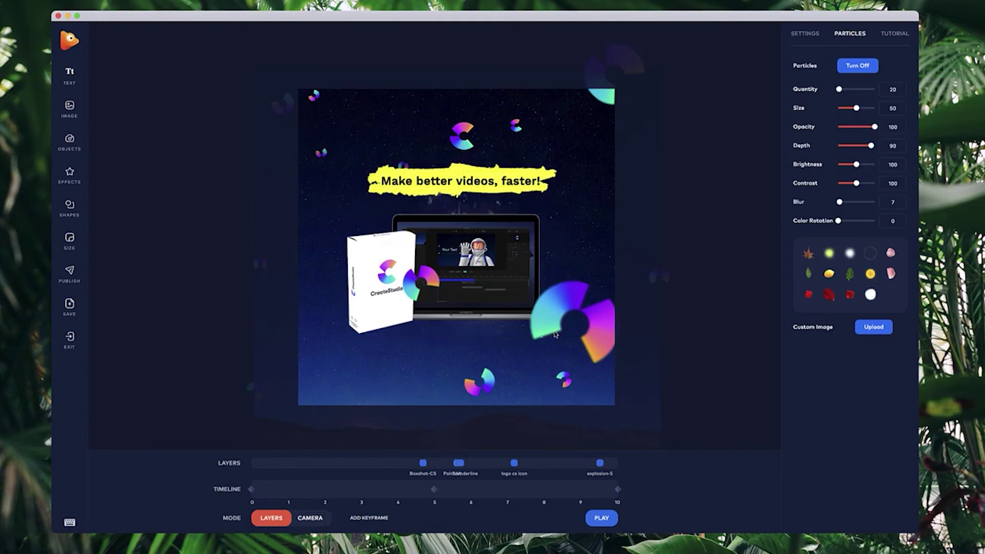
pyautogui.moveTo(556, 334); pyautogui.dragTo(563, 339)
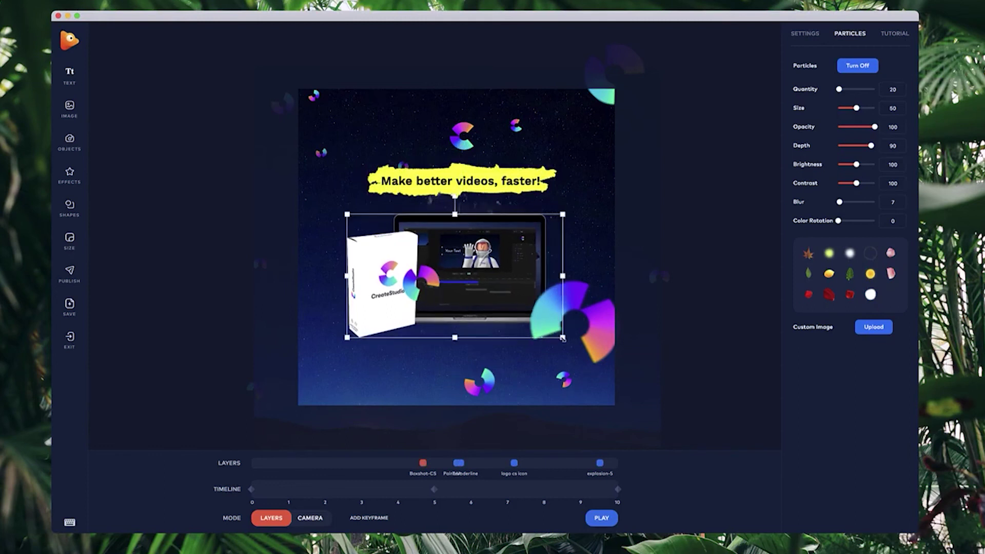
pyautogui.moveTo(505, 293); pyautogui.dragTo(501, 290)
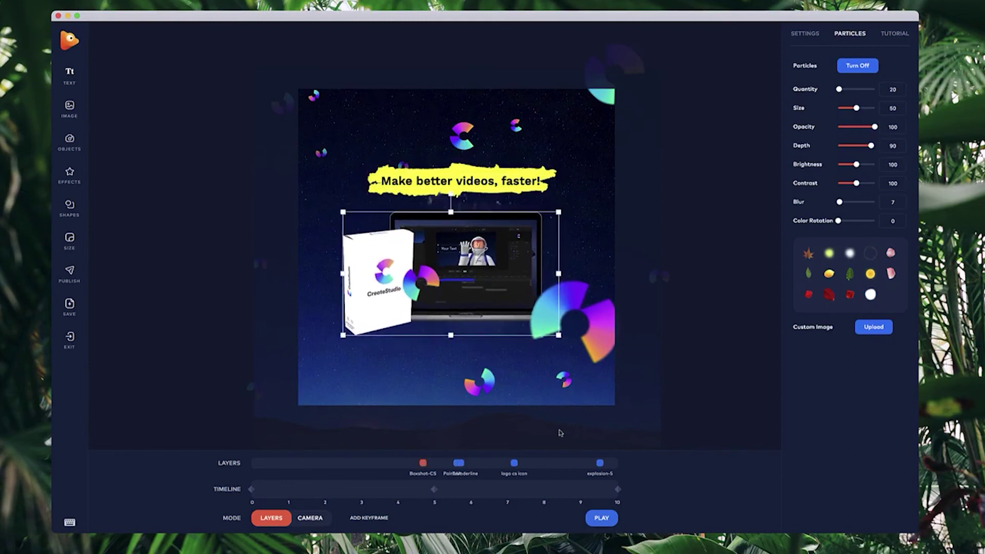
pyautogui.click(604, 518)
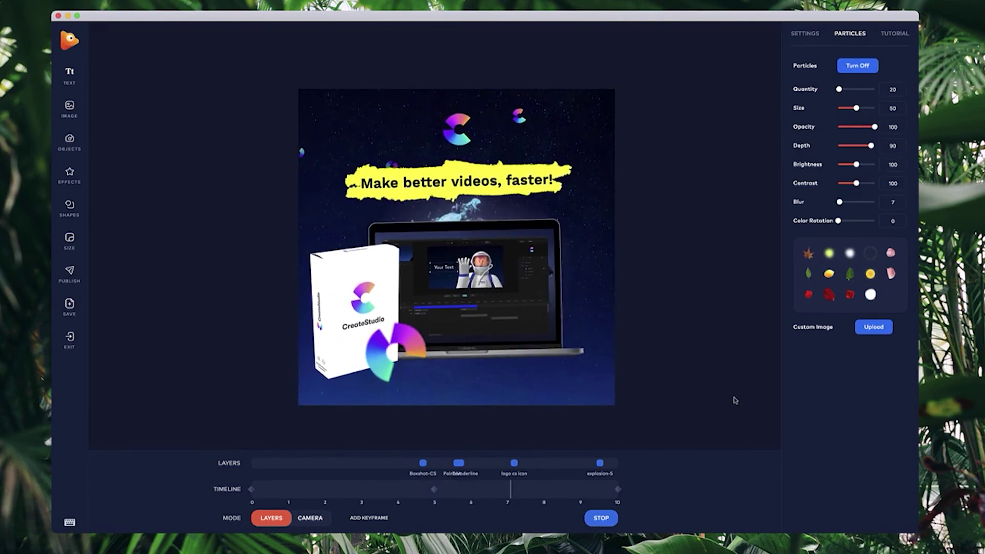
pyautogui.click(610, 519)
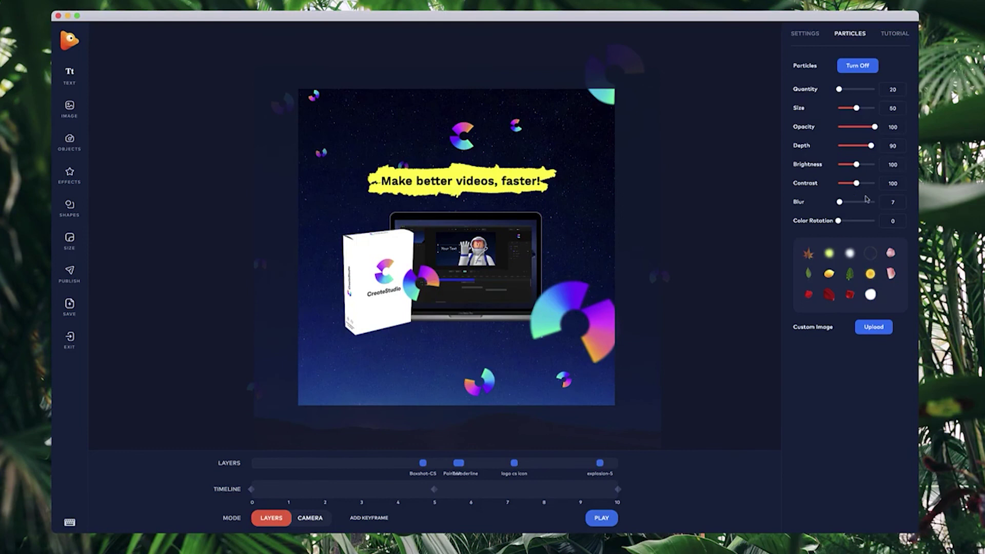
# Set the particle blur to 0 and play the animation to check the sharp logo particles
pyautogui.moveTo(838, 202); pyautogui.dragTo(780, 228)
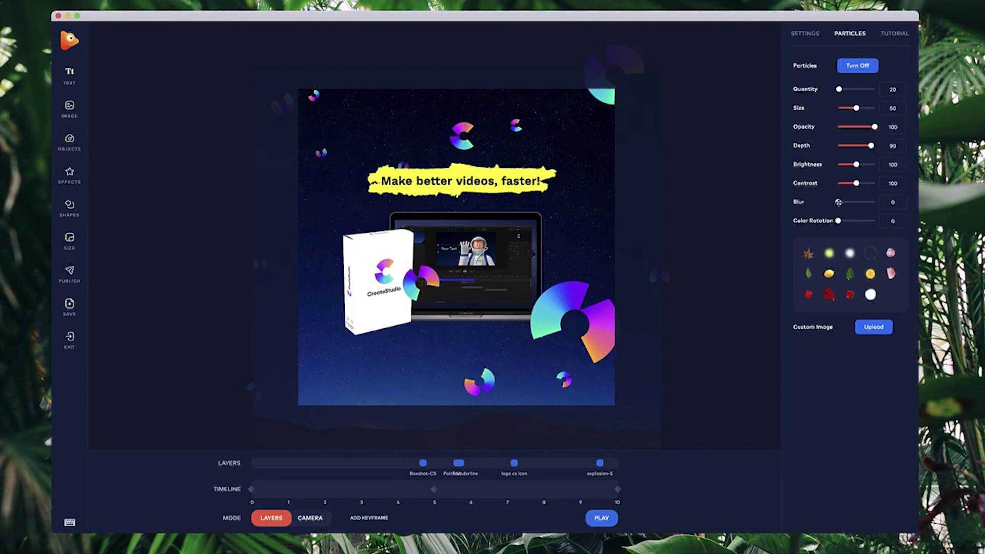
pyautogui.moveTo(838, 202); pyautogui.dragTo(841, 202)
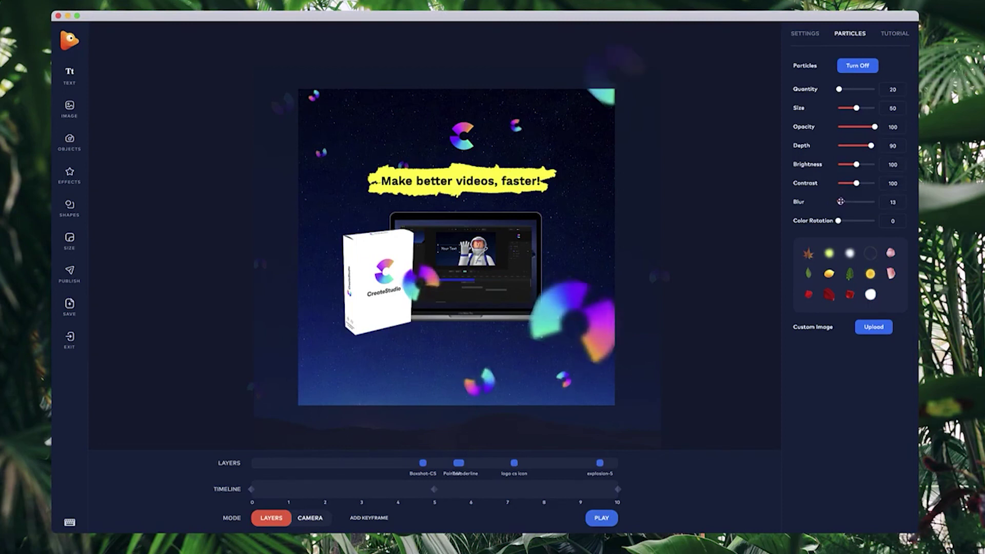
pyautogui.moveTo(840, 202); pyautogui.dragTo(795, 218)
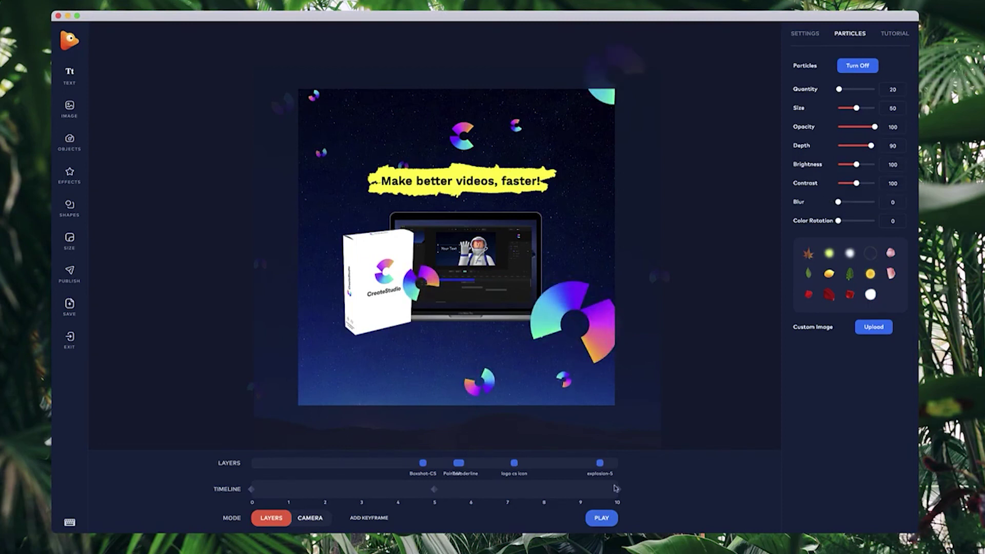
pyautogui.click(602, 518)
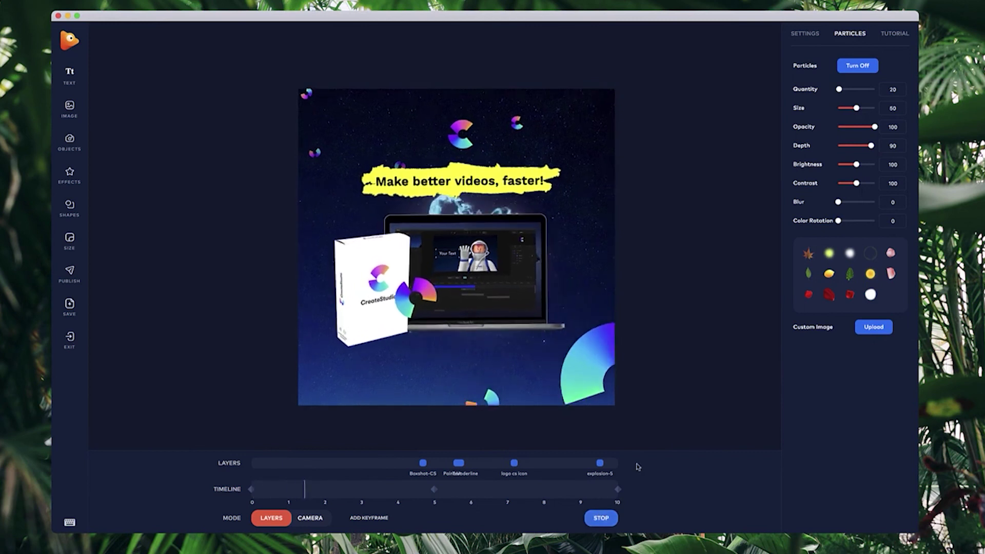